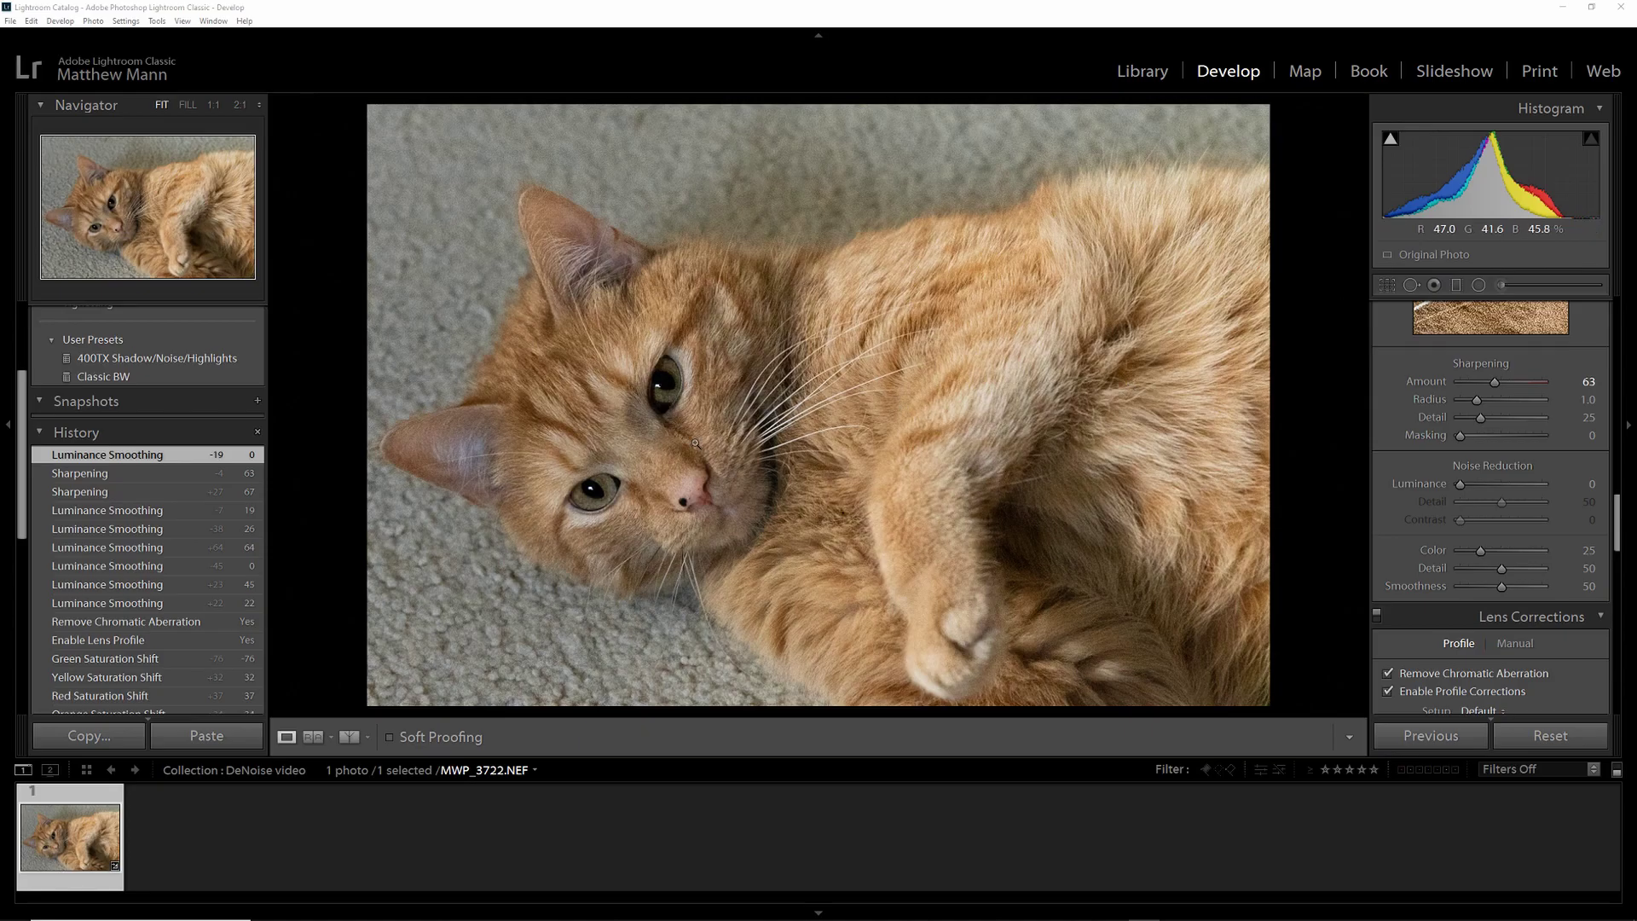
# - Inspect the cat's fur at 1:1 and try luminance noise reduction around the eyes
pyautogui.click(630, 489)
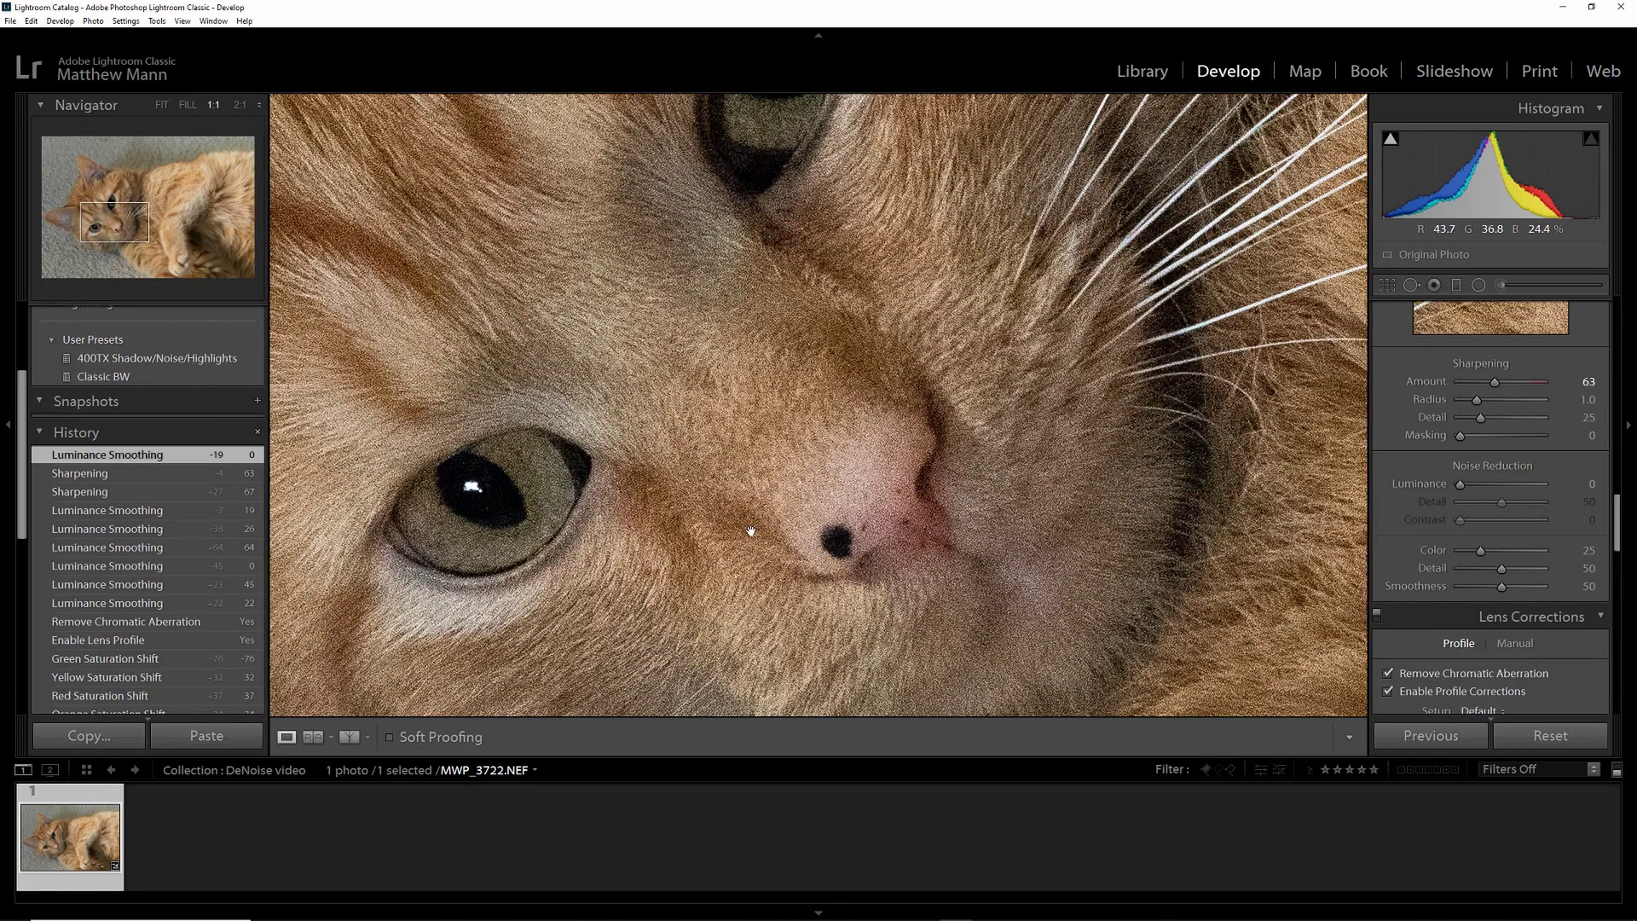
pyautogui.moveTo(728, 548); pyautogui.dragTo(926, 499)
pyautogui.click(926, 499)
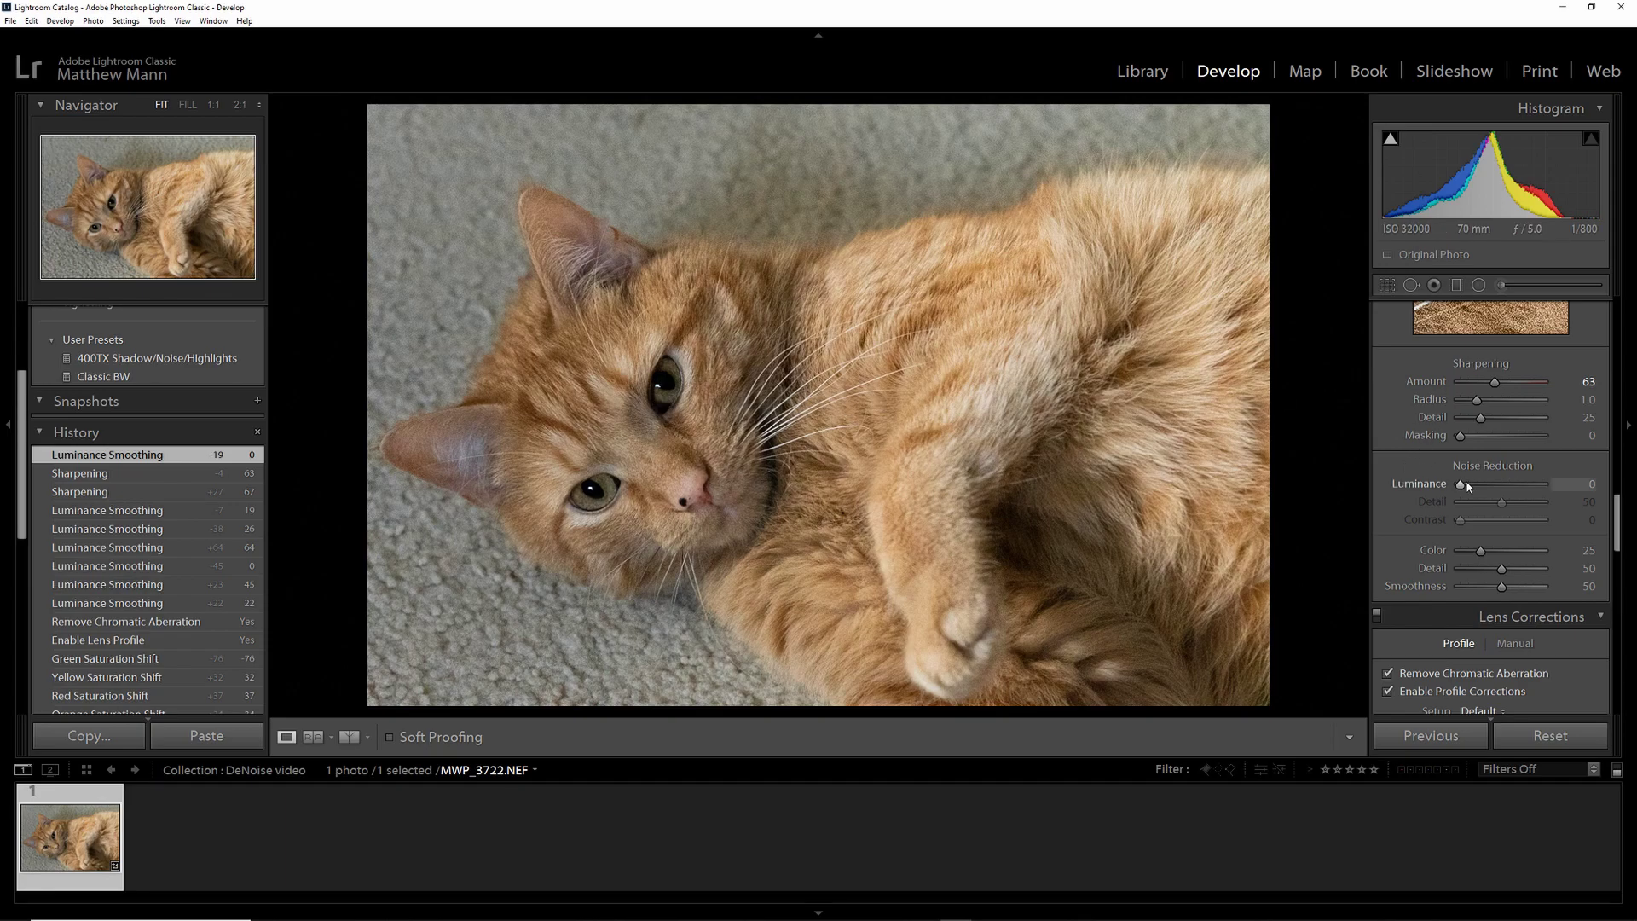
pyautogui.moveTo(1494, 488); pyautogui.dragTo(1507, 486)
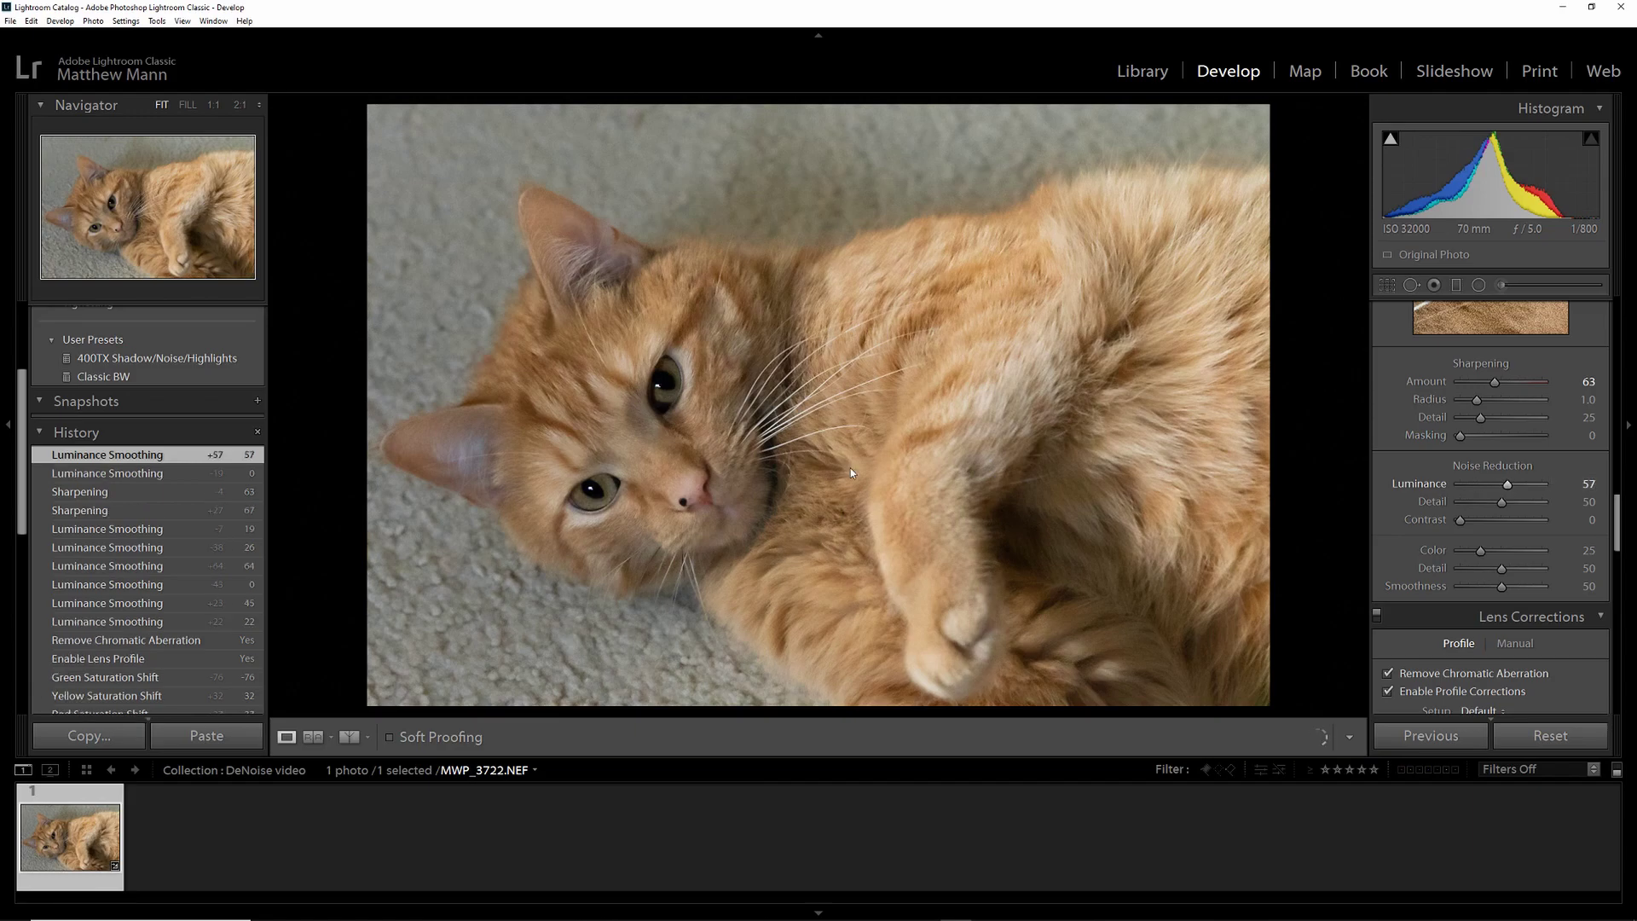
pyautogui.click(633, 437)
pyautogui.moveTo(731, 516); pyautogui.dragTo(921, 301)
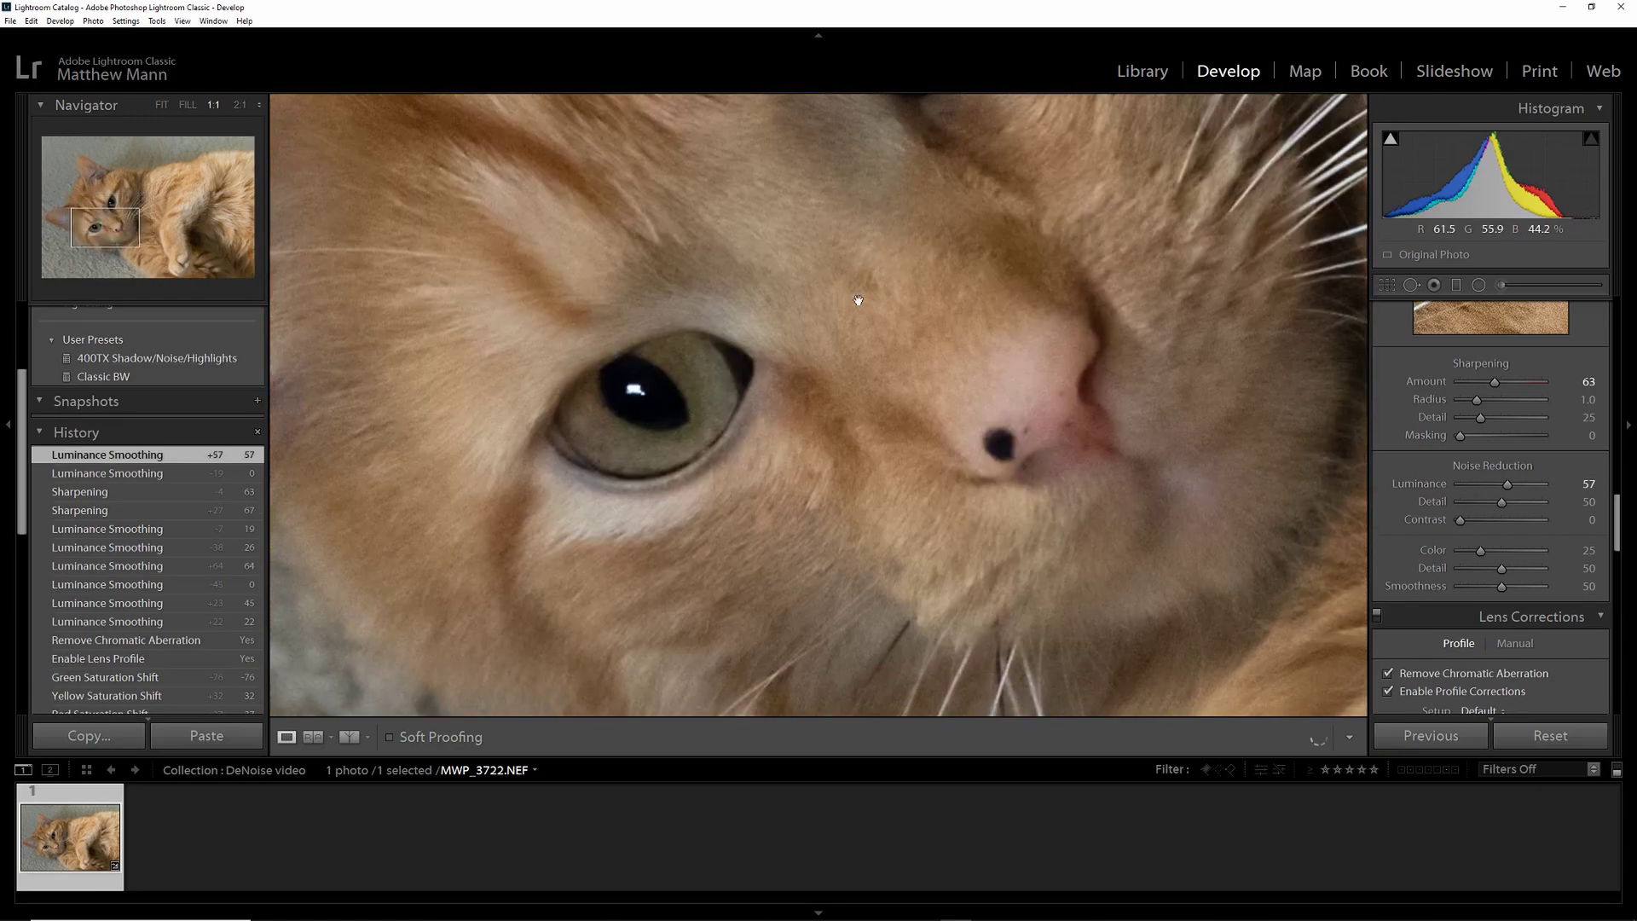
pyautogui.click(877, 271)
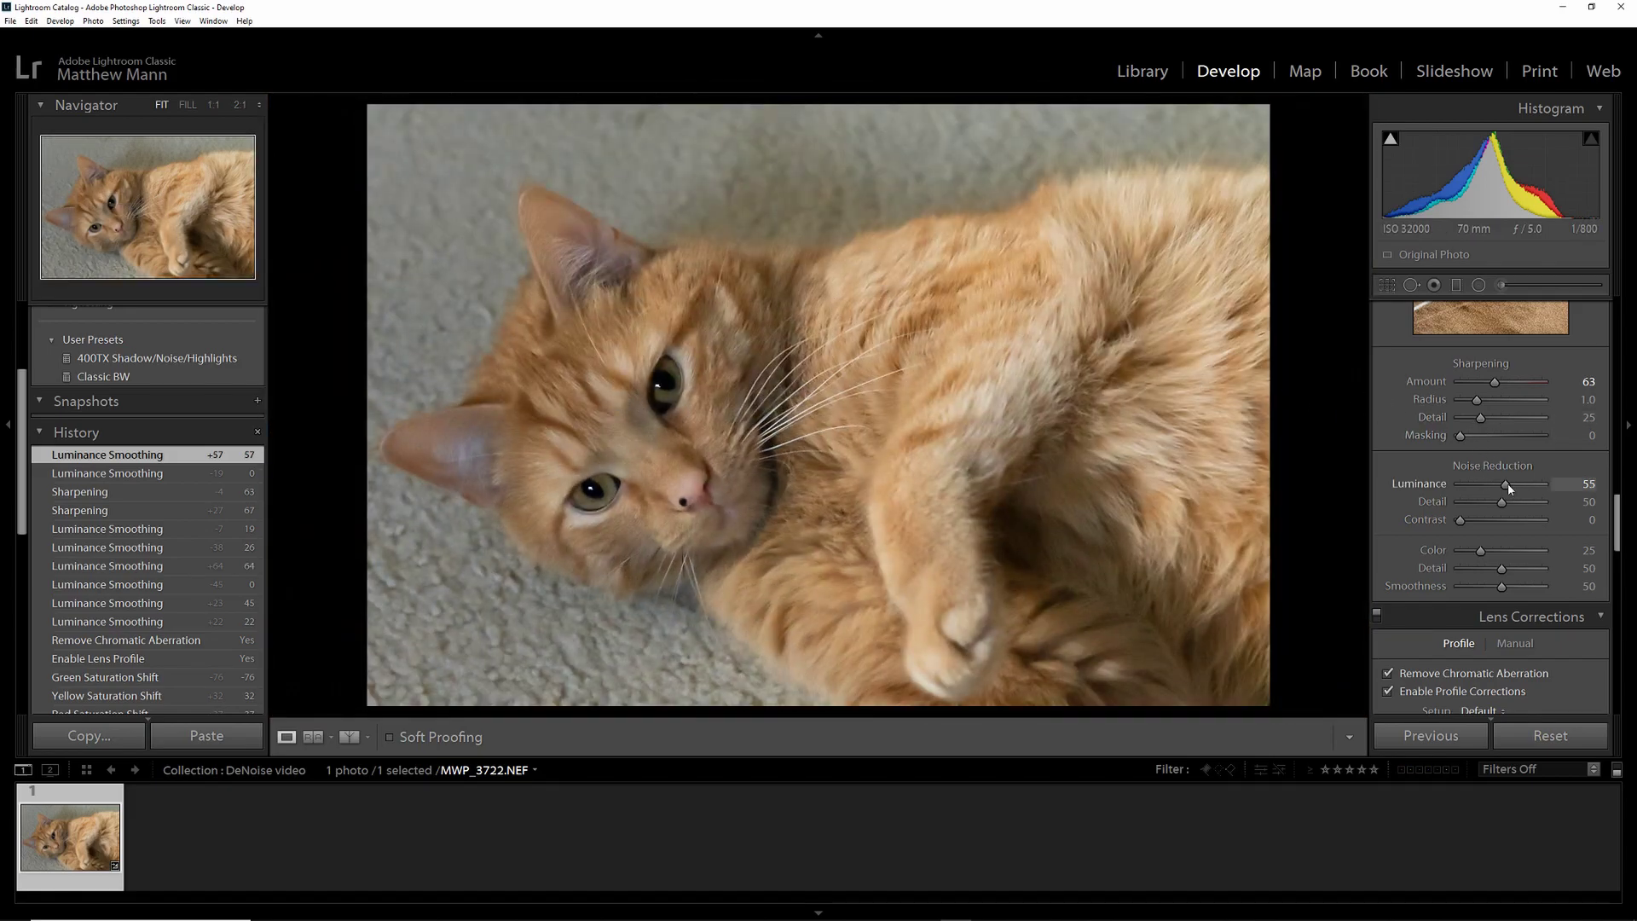
# - Reset luminance noise reduction to 0 and enter your e-mail on the Nik Collection 2012 page
pyautogui.moveTo(1508, 484); pyautogui.dragTo(1423, 501)
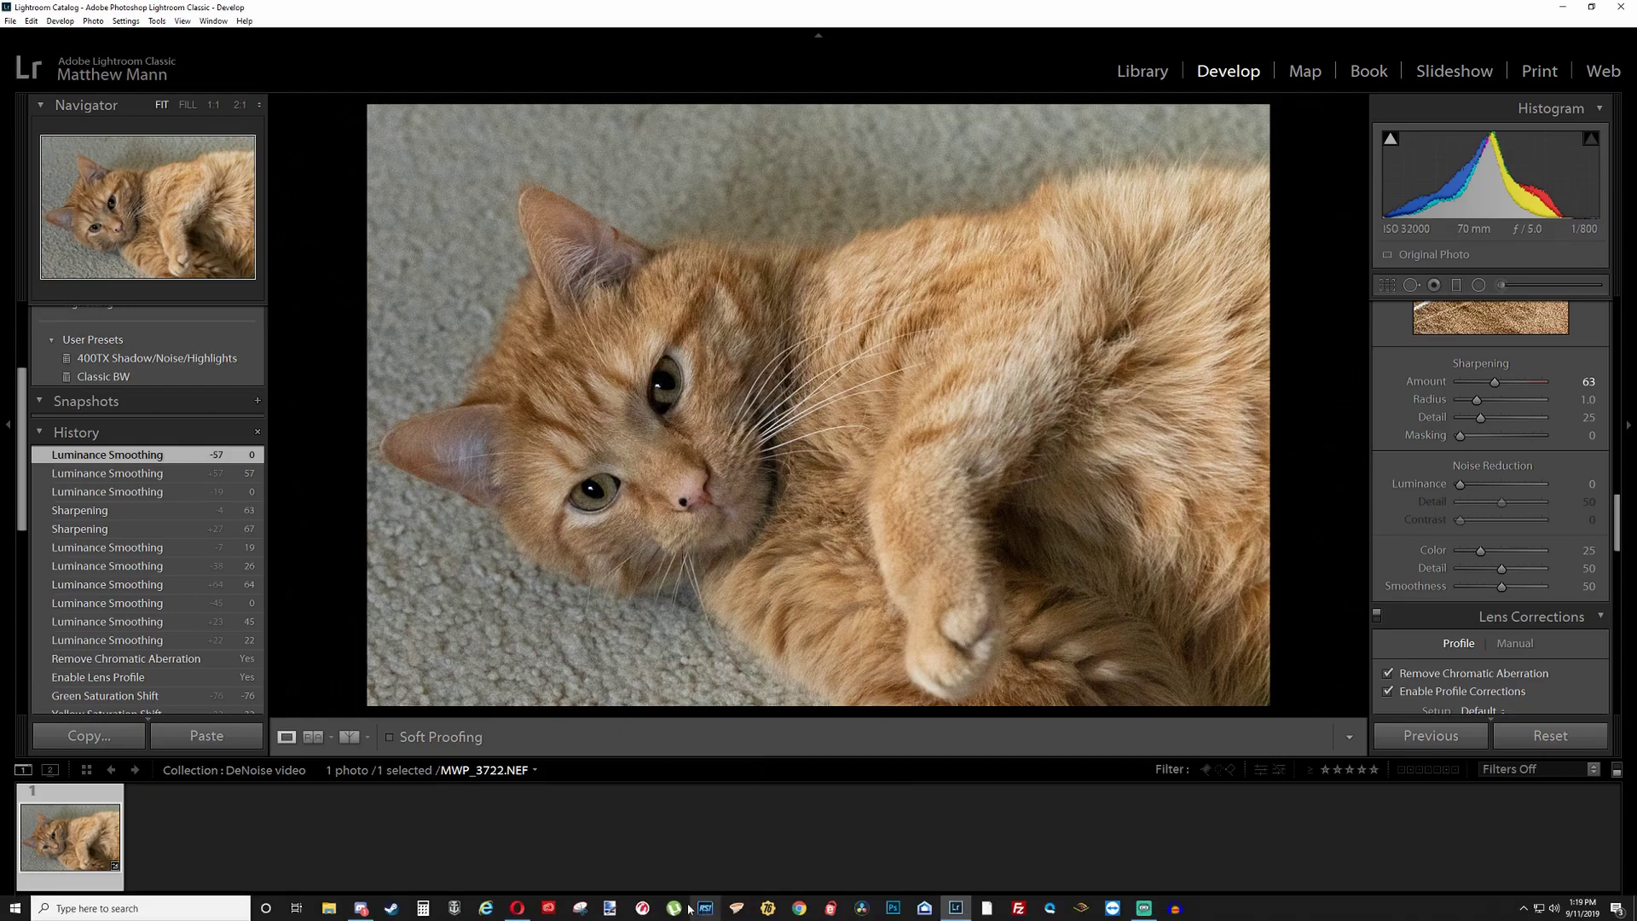
pyautogui.click(518, 908)
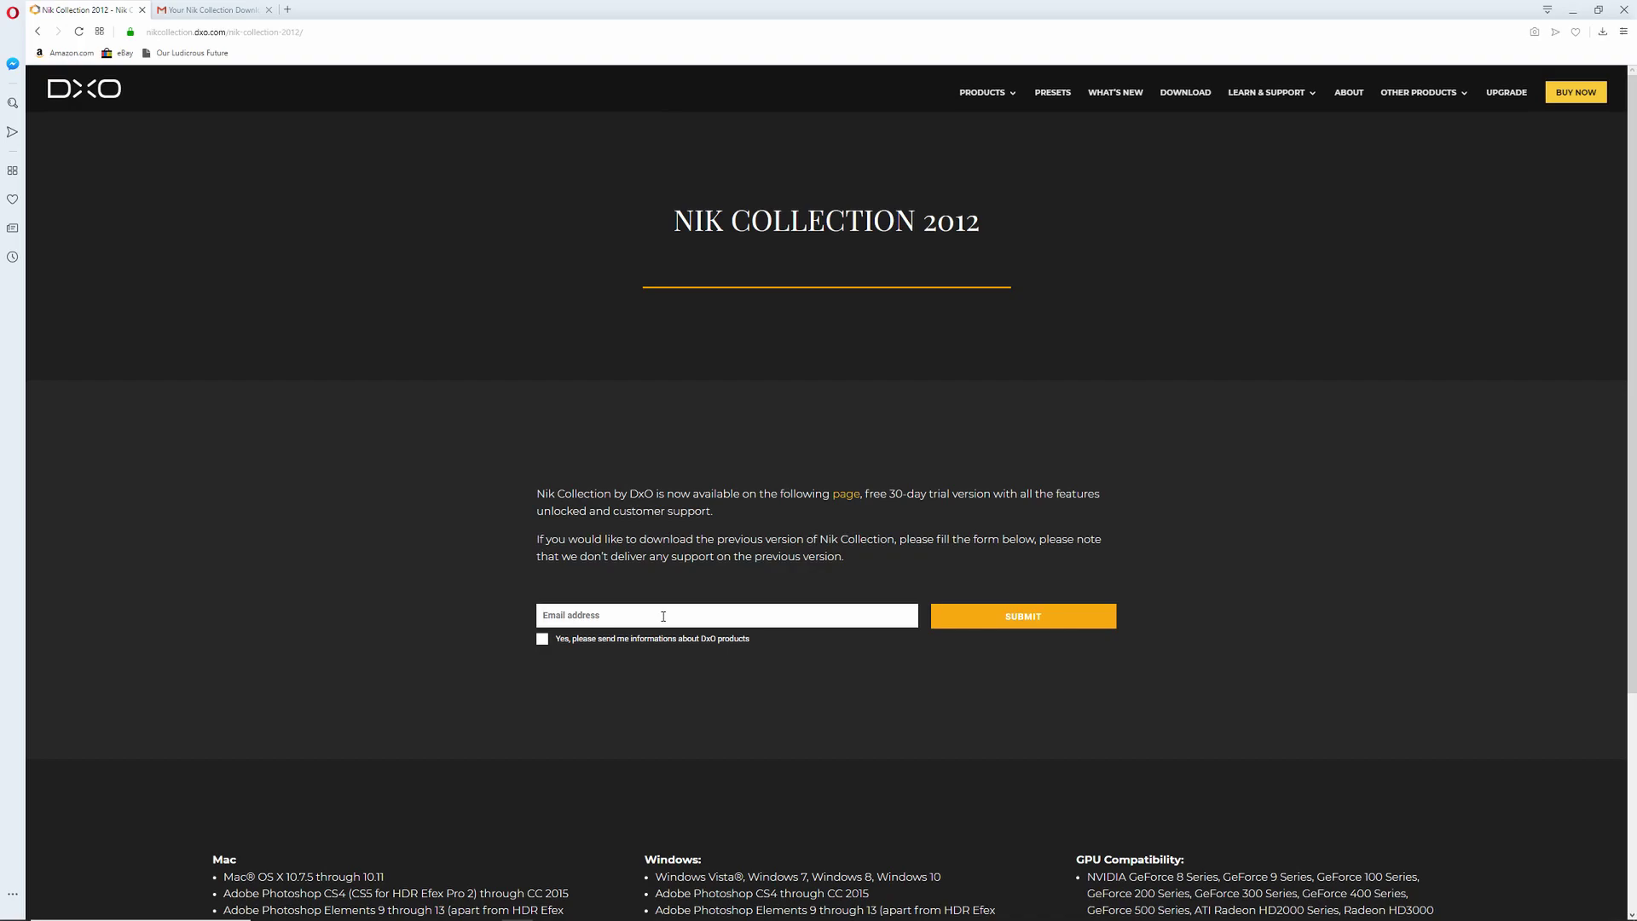
# - Submit the form and read the 'Your Nik Collection Download Links' e-mail with WIN/MAC links in Gmail
pyautogui.click(996, 617)
pyautogui.click(209, 10)
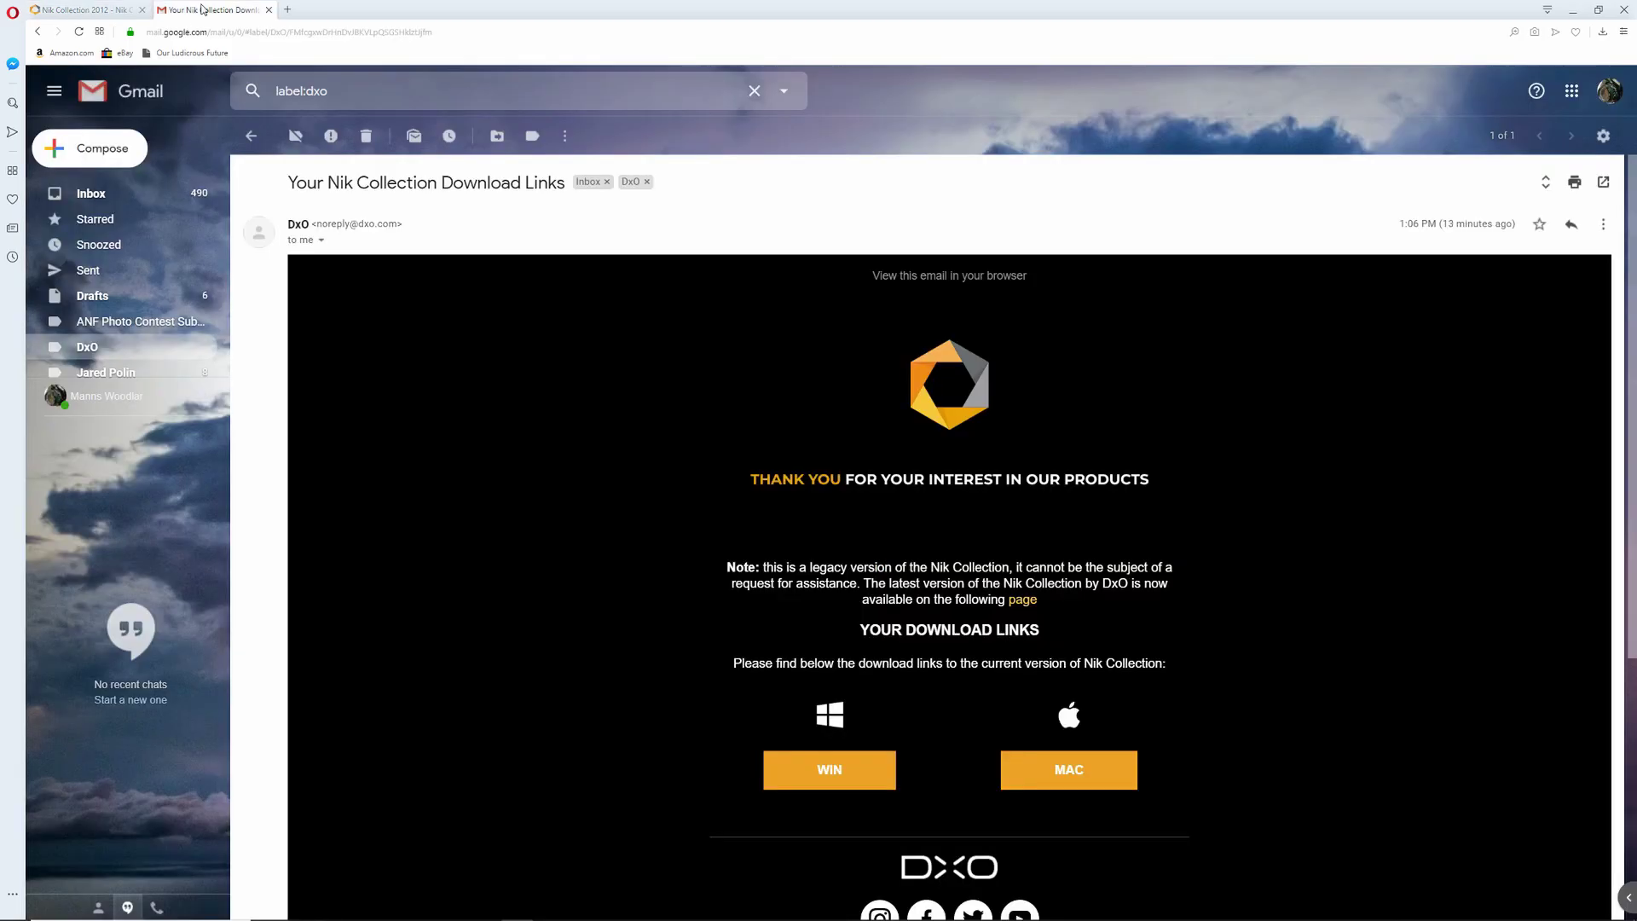
pyautogui.scroll(-2, 813, 471)
pyautogui.scroll(2, 813, 470)
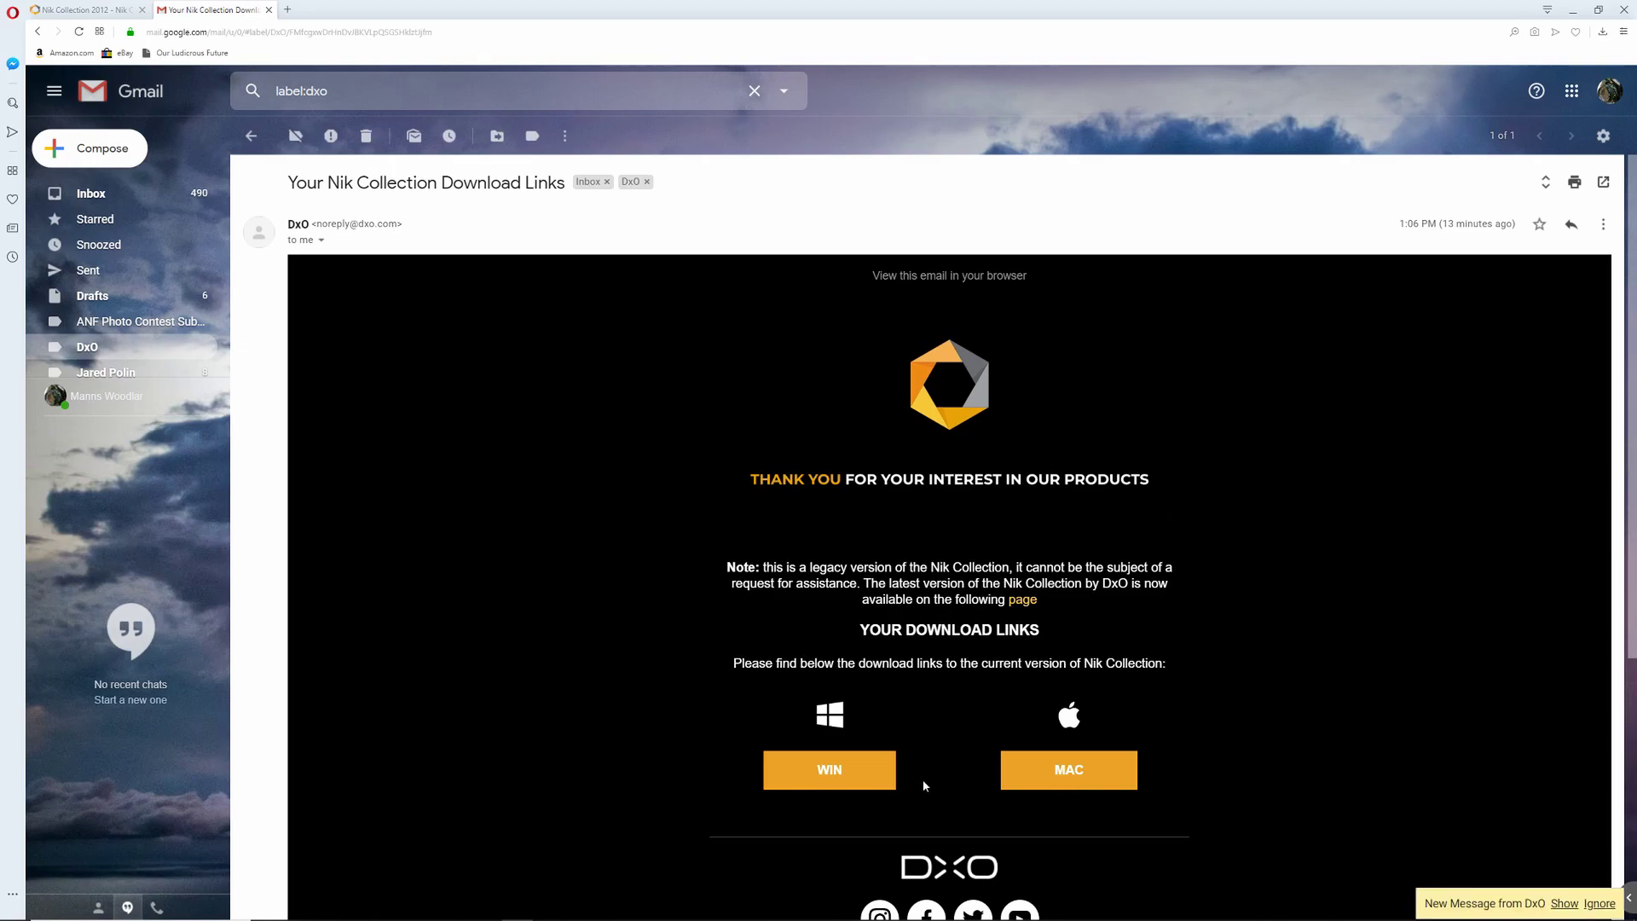
pyautogui.scroll(-1, 923, 785)
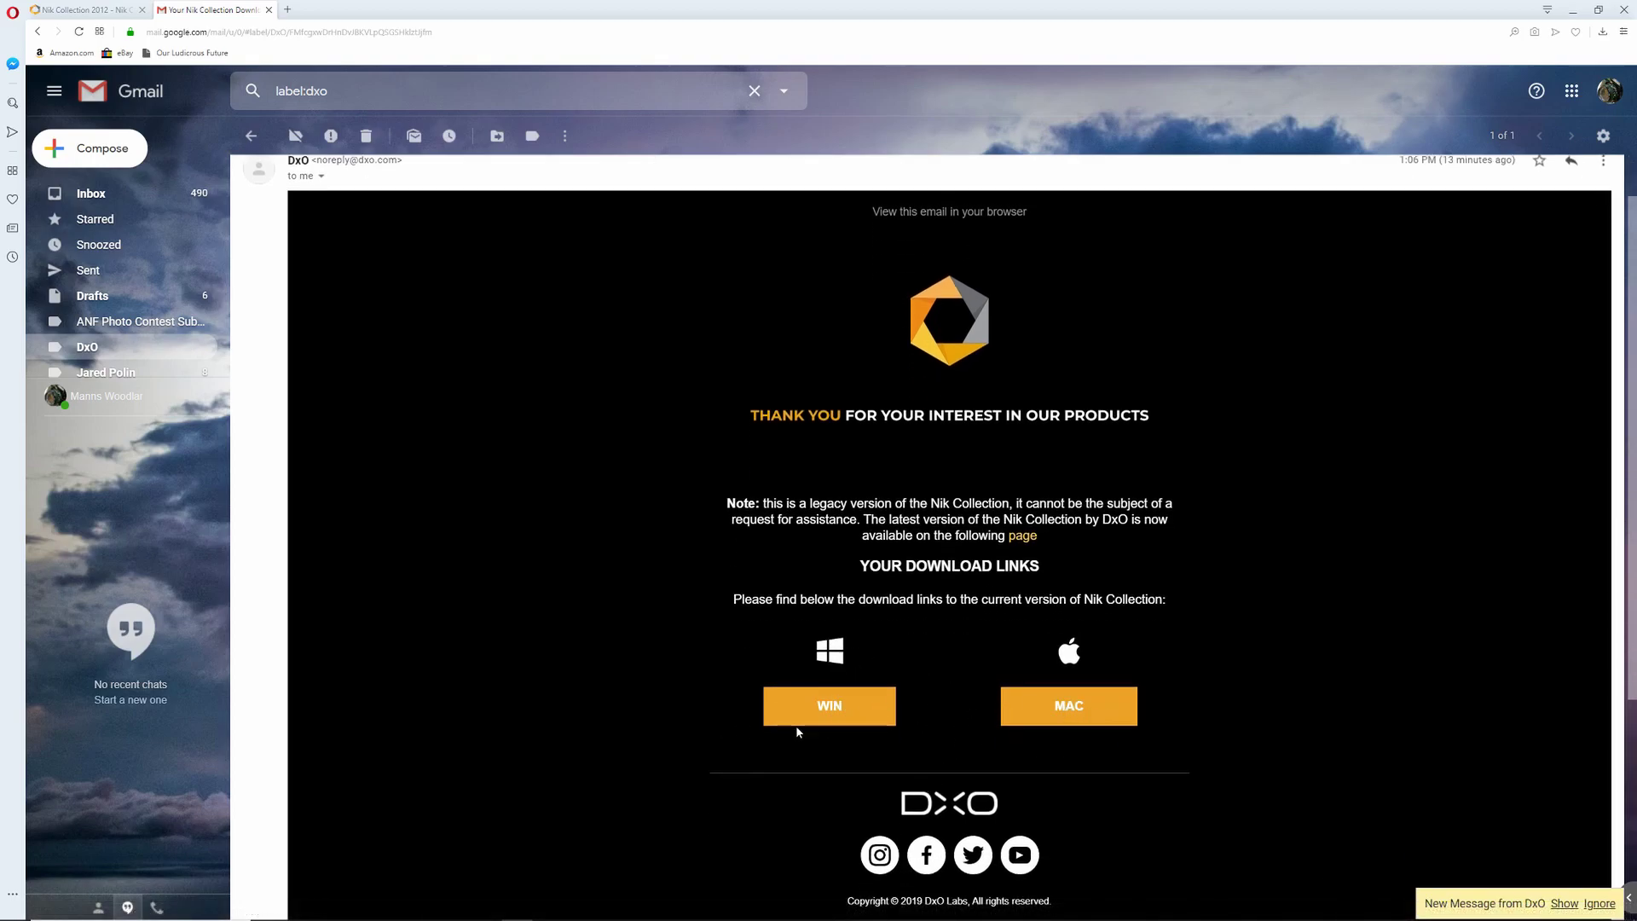
pyautogui.scroll(-3, 853, 759)
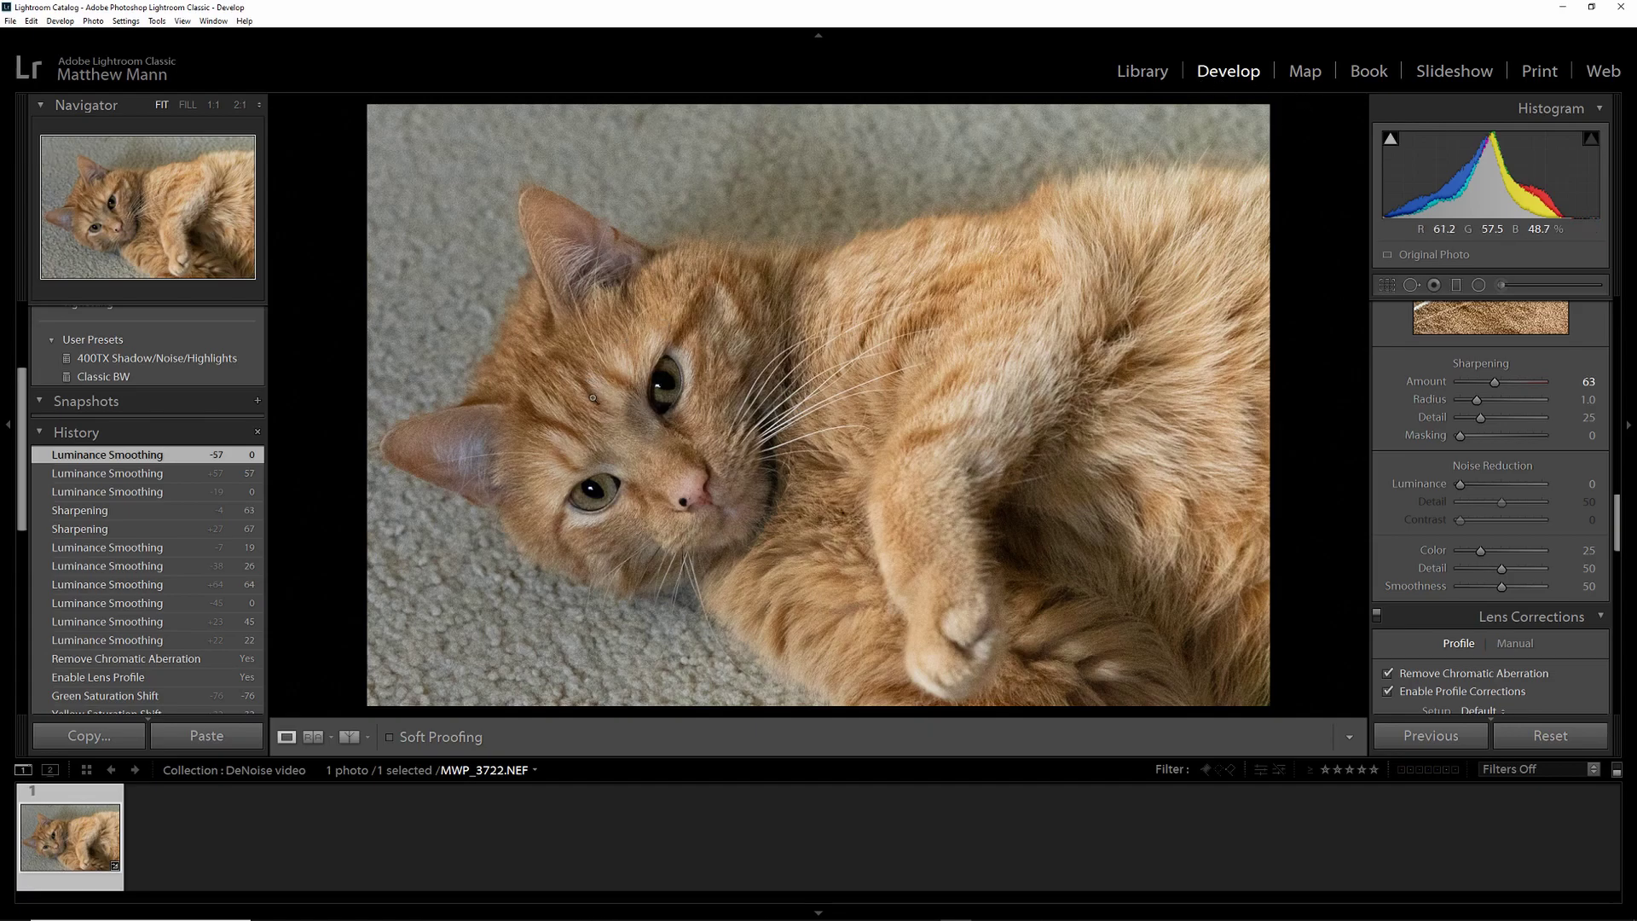
# - Send the cat photo to Edit In > Dfine 2 and select the 240 Resolution value
pyautogui.rightClick(654, 340)
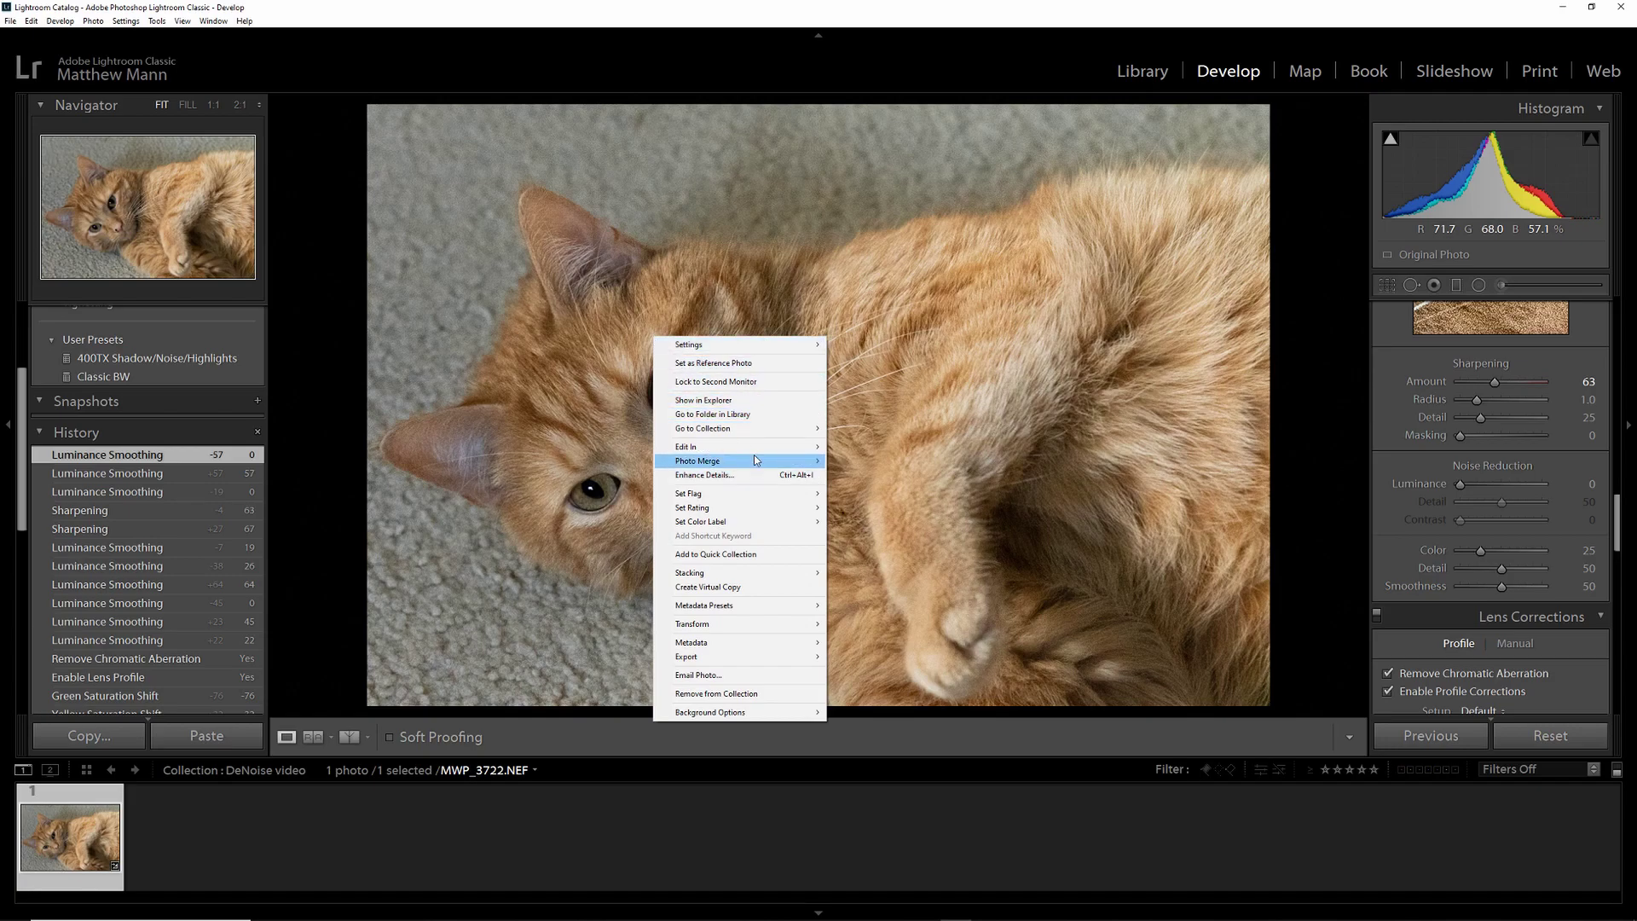
pyautogui.moveTo(761, 445)
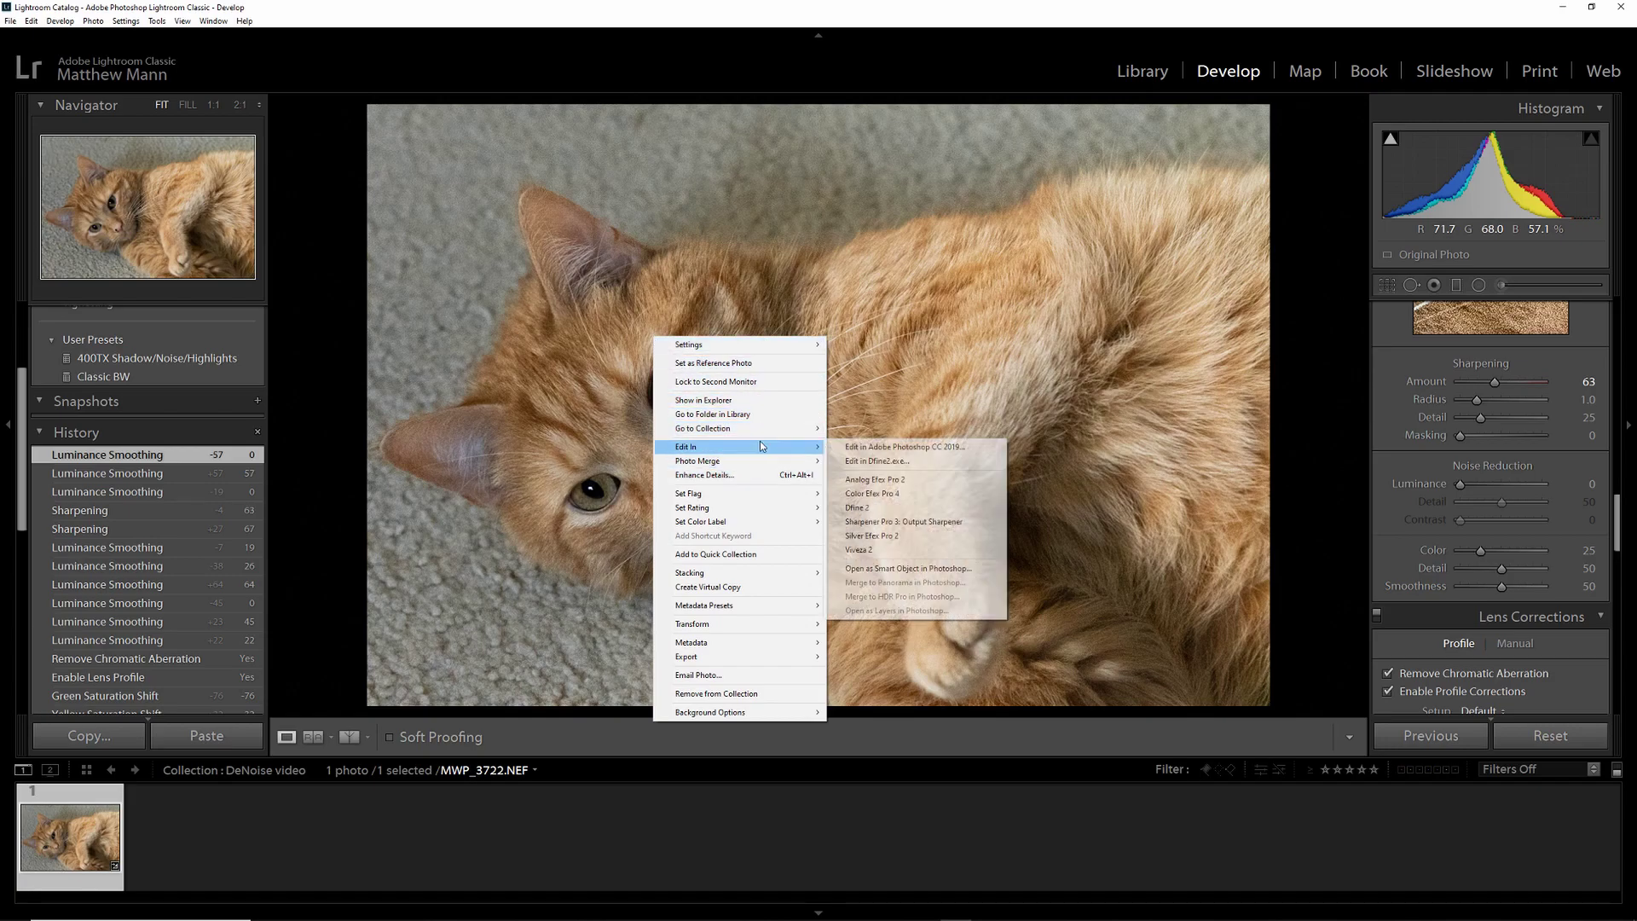
pyautogui.click(900, 510)
pyautogui.doubleClick(744, 512)
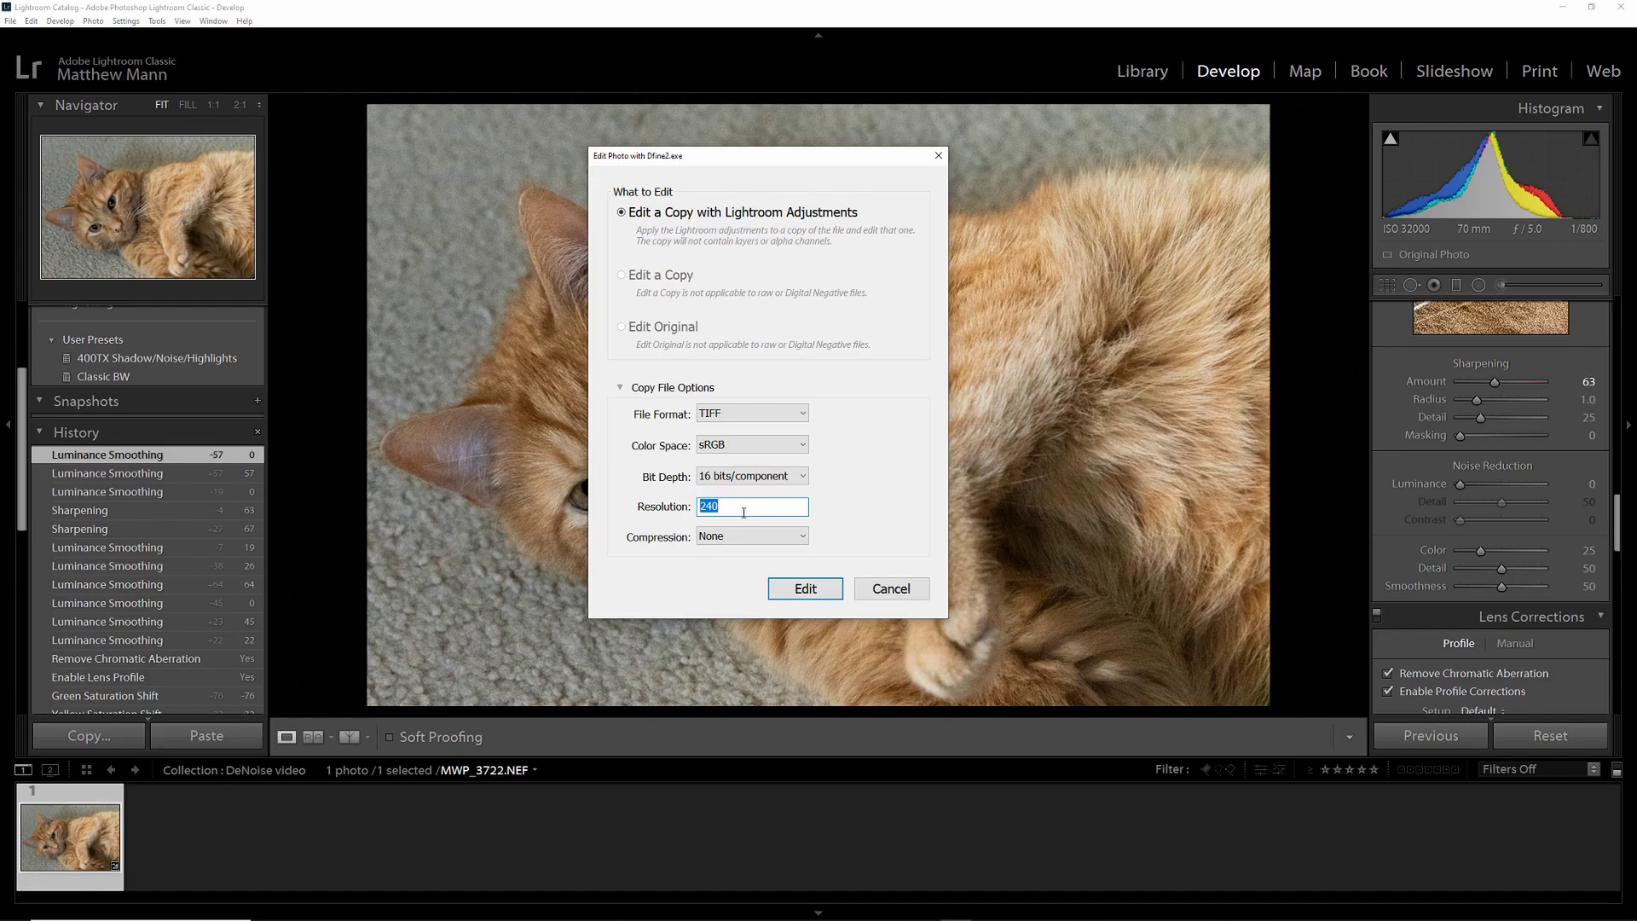
# - Create a 300-resolution, 16-bit sRGB TIFF copy with Lightroom adjustments for Dfine 2
pyautogui.write('300')
pyautogui.click(807, 589)
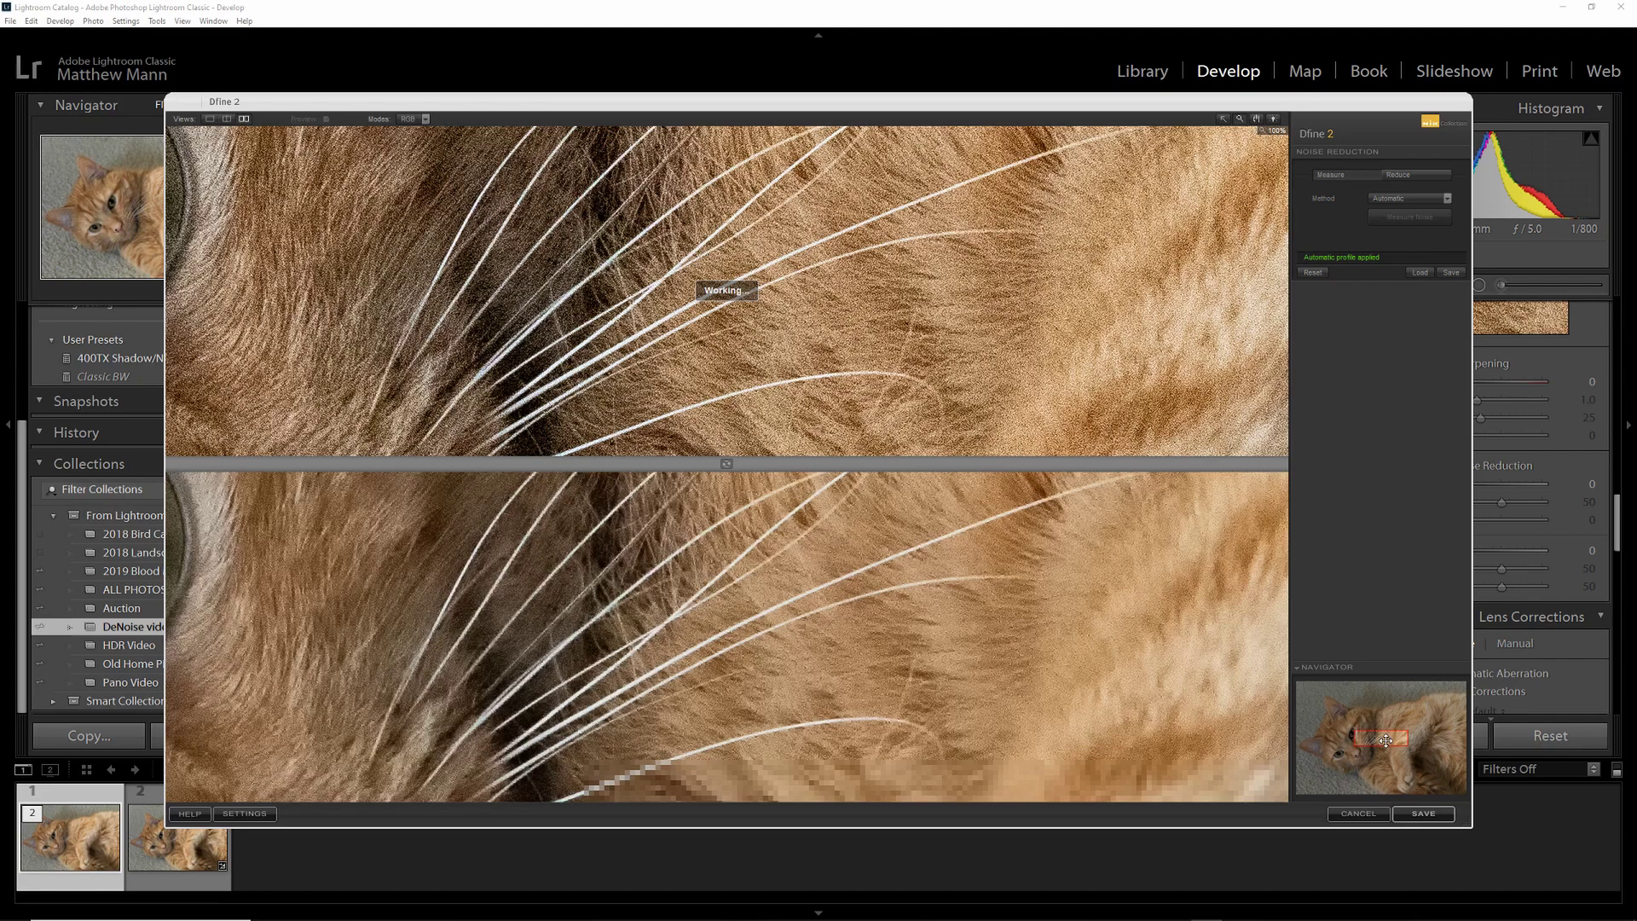
# - Move the Navigator box onto the cat's eye to compare the before and after previews
pyautogui.moveTo(1386, 740); pyautogui.dragTo(1359, 736)
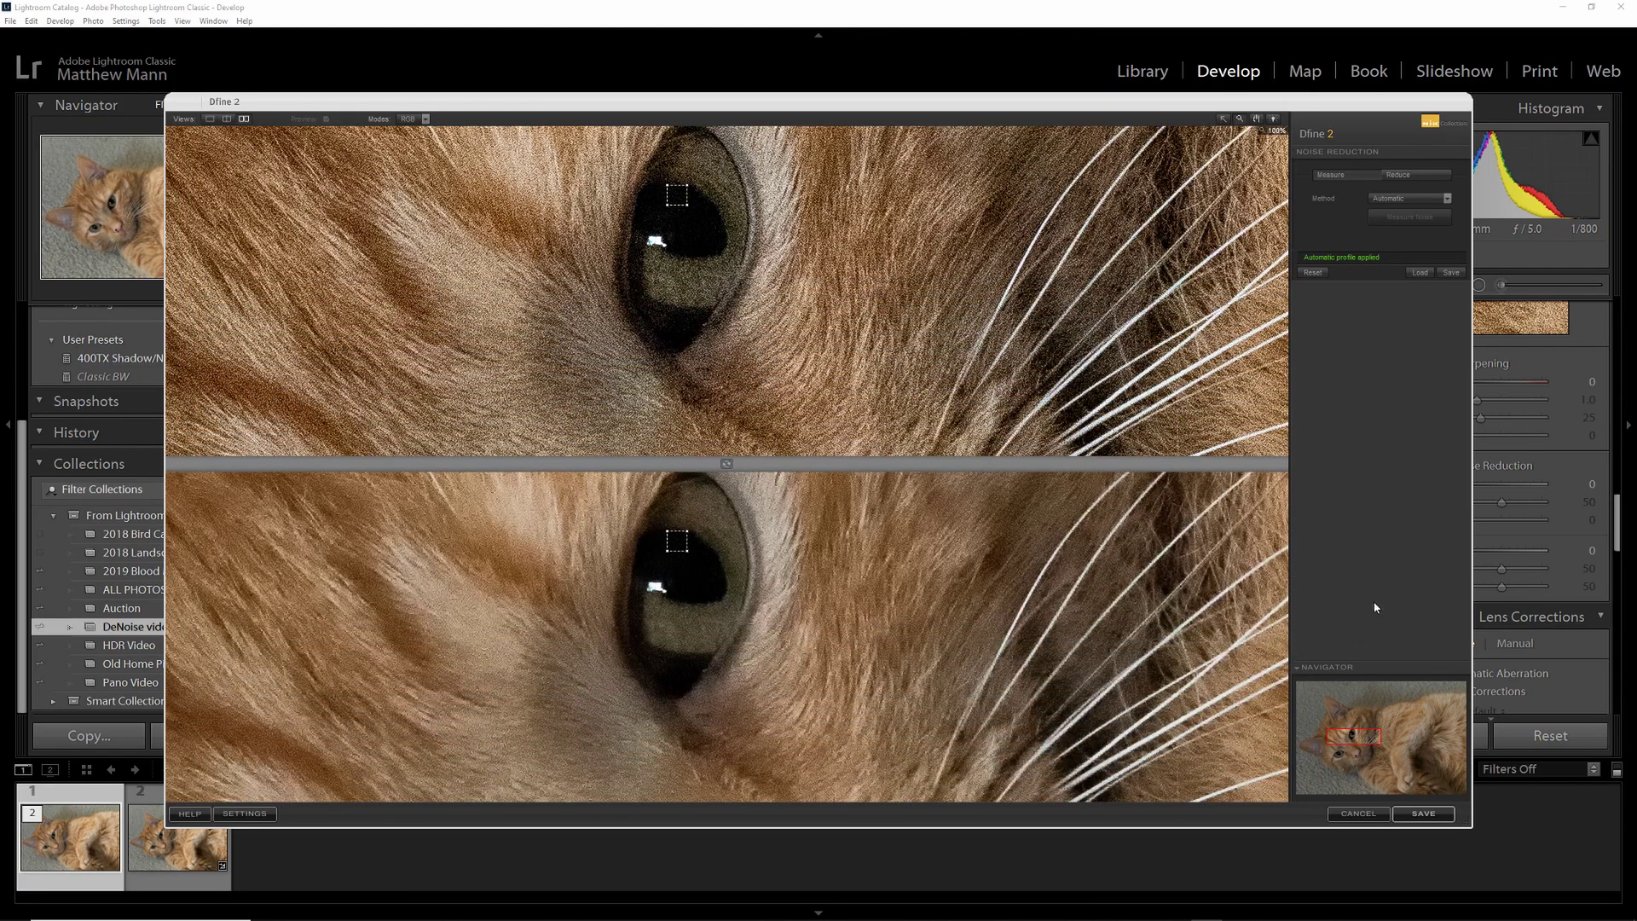
# - In Reduce mode, set Contrast Noise to 80% with Color Noise at 75%, and check the fur at 300%
pyautogui.click(1419, 174)
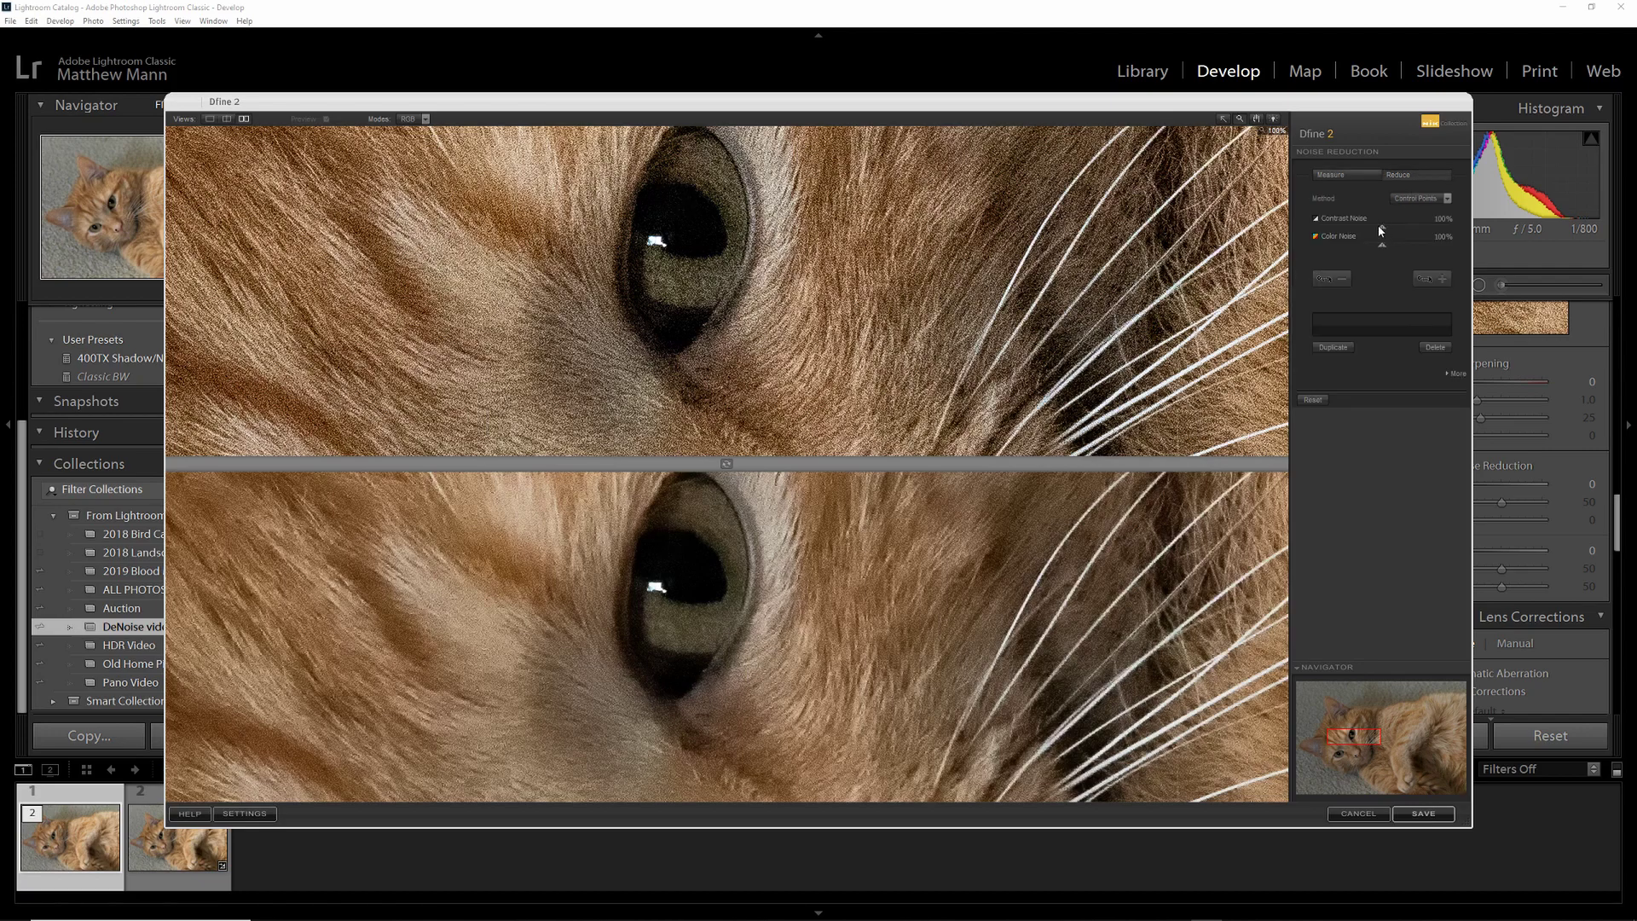
pyautogui.moveTo(1380, 226); pyautogui.dragTo(1367, 245)
pyautogui.moveTo(1367, 227); pyautogui.dragTo(1370, 227)
pyautogui.click(740, 663)
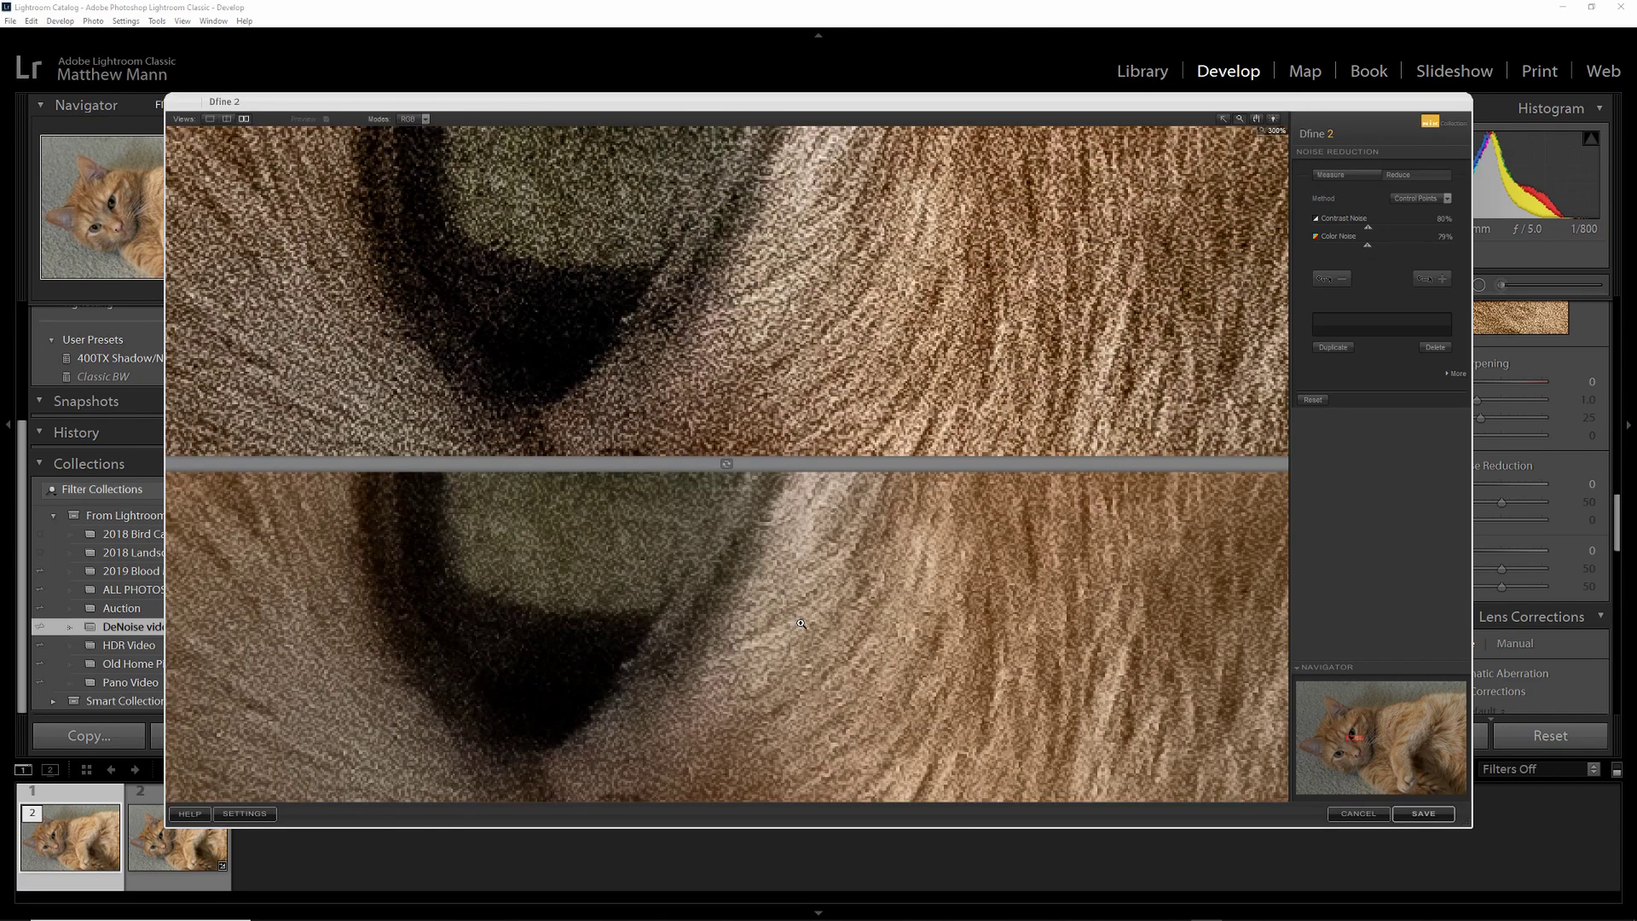
pyautogui.moveTo(1363, 735); pyautogui.dragTo(1366, 729)
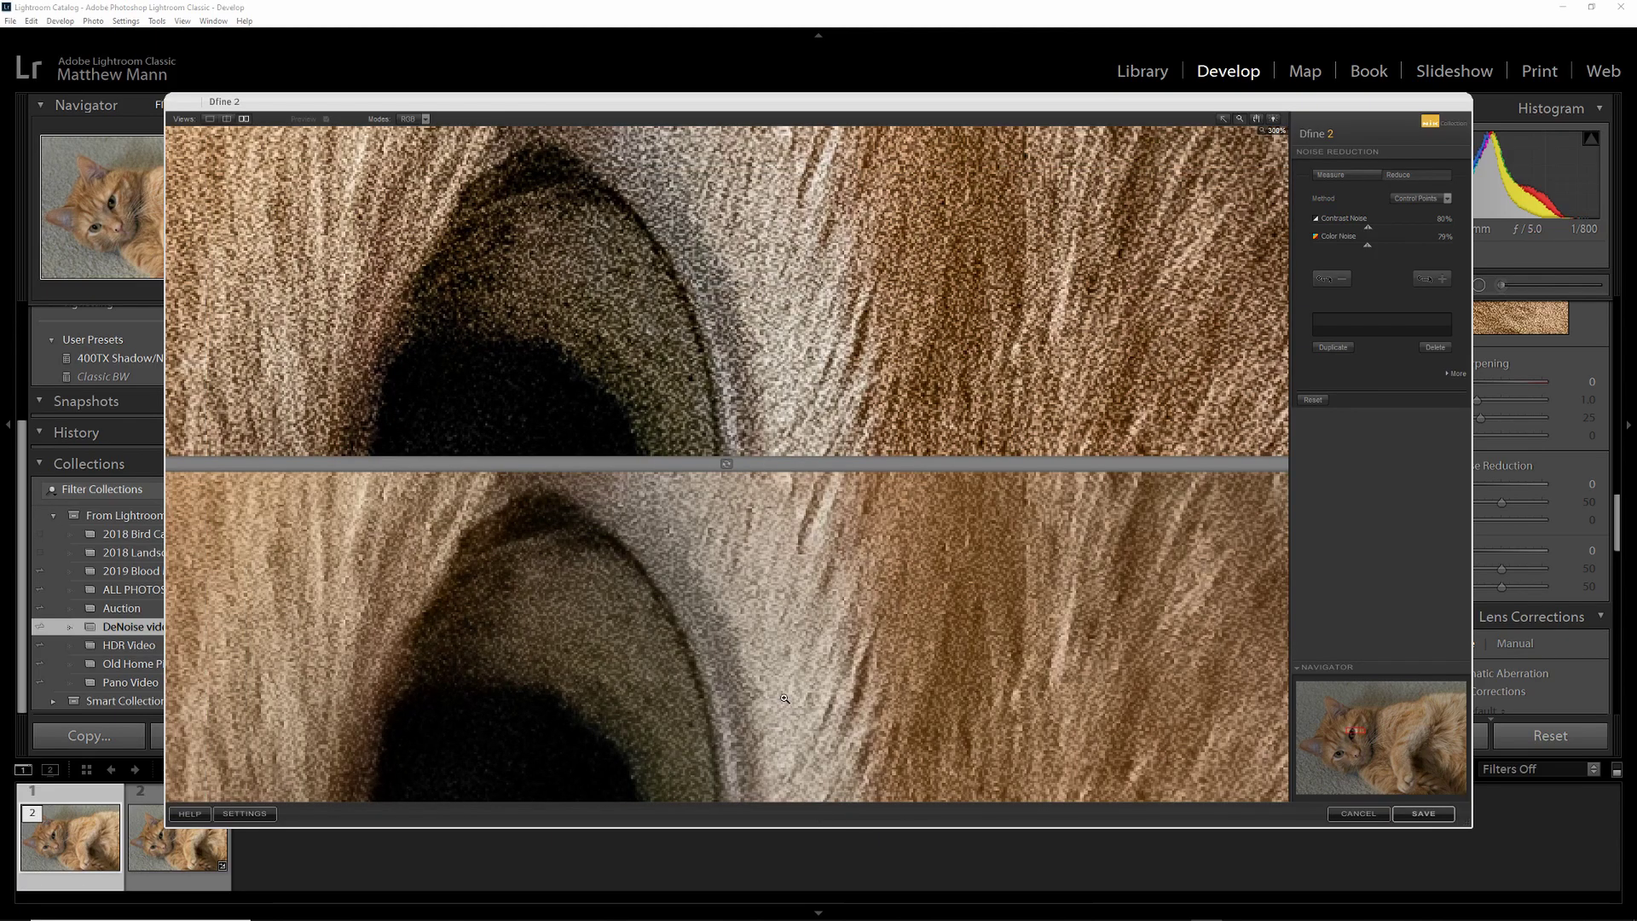
# - Fit the whole cat in the previews and save the denoised MWP_3722-Edit-3.tif back to Lightroom
pyautogui.click(691, 560)
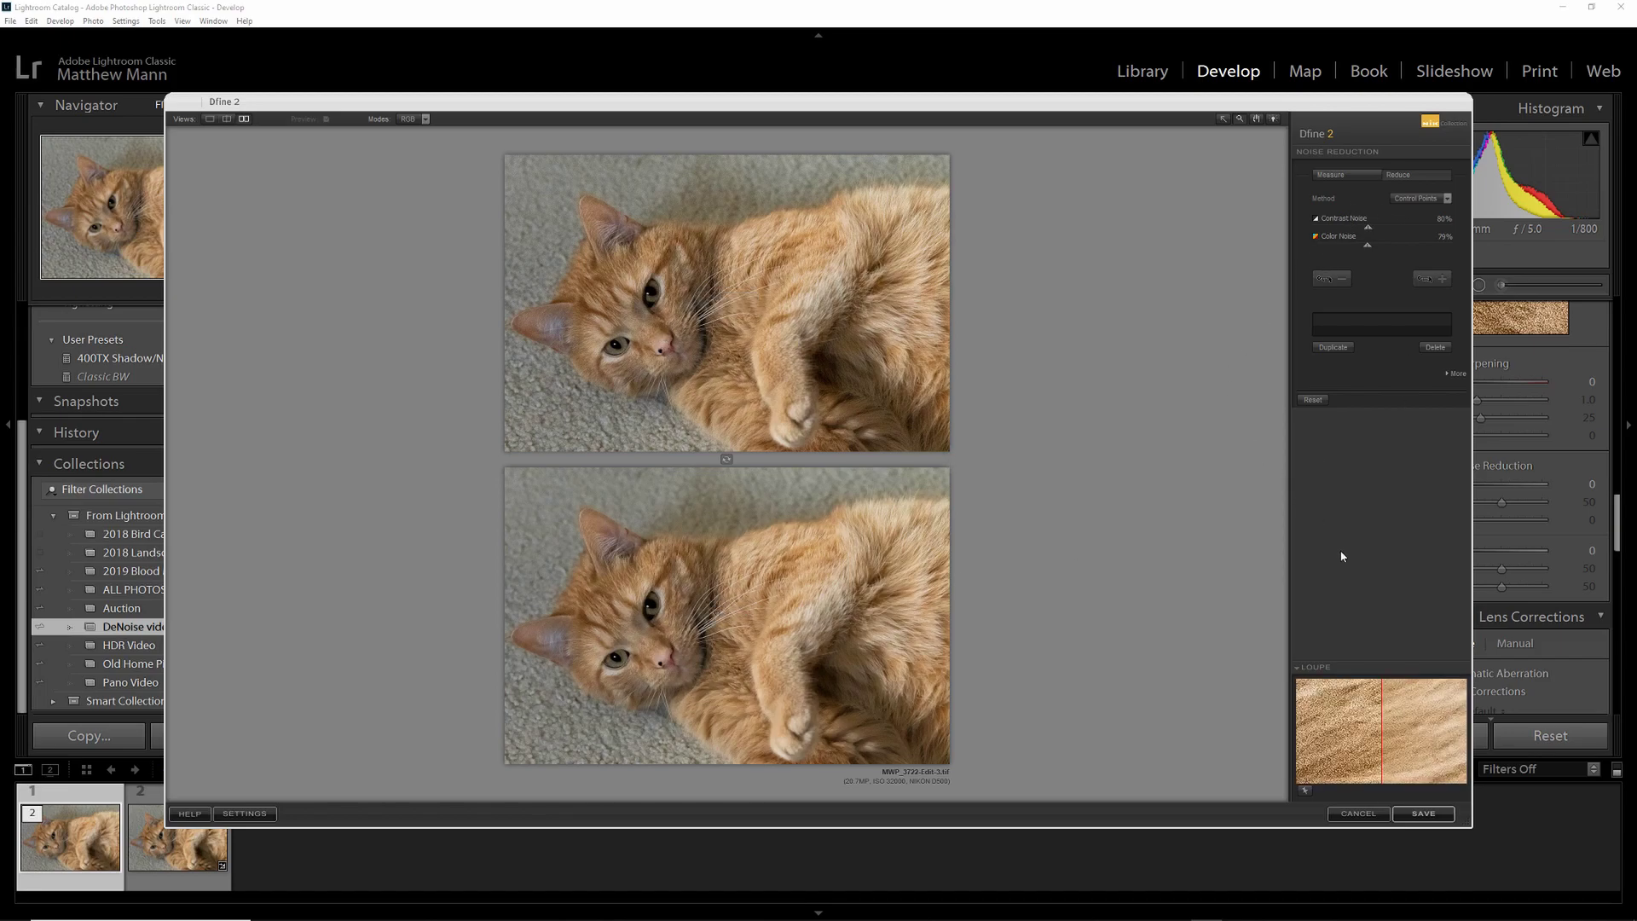
pyautogui.click(1421, 817)
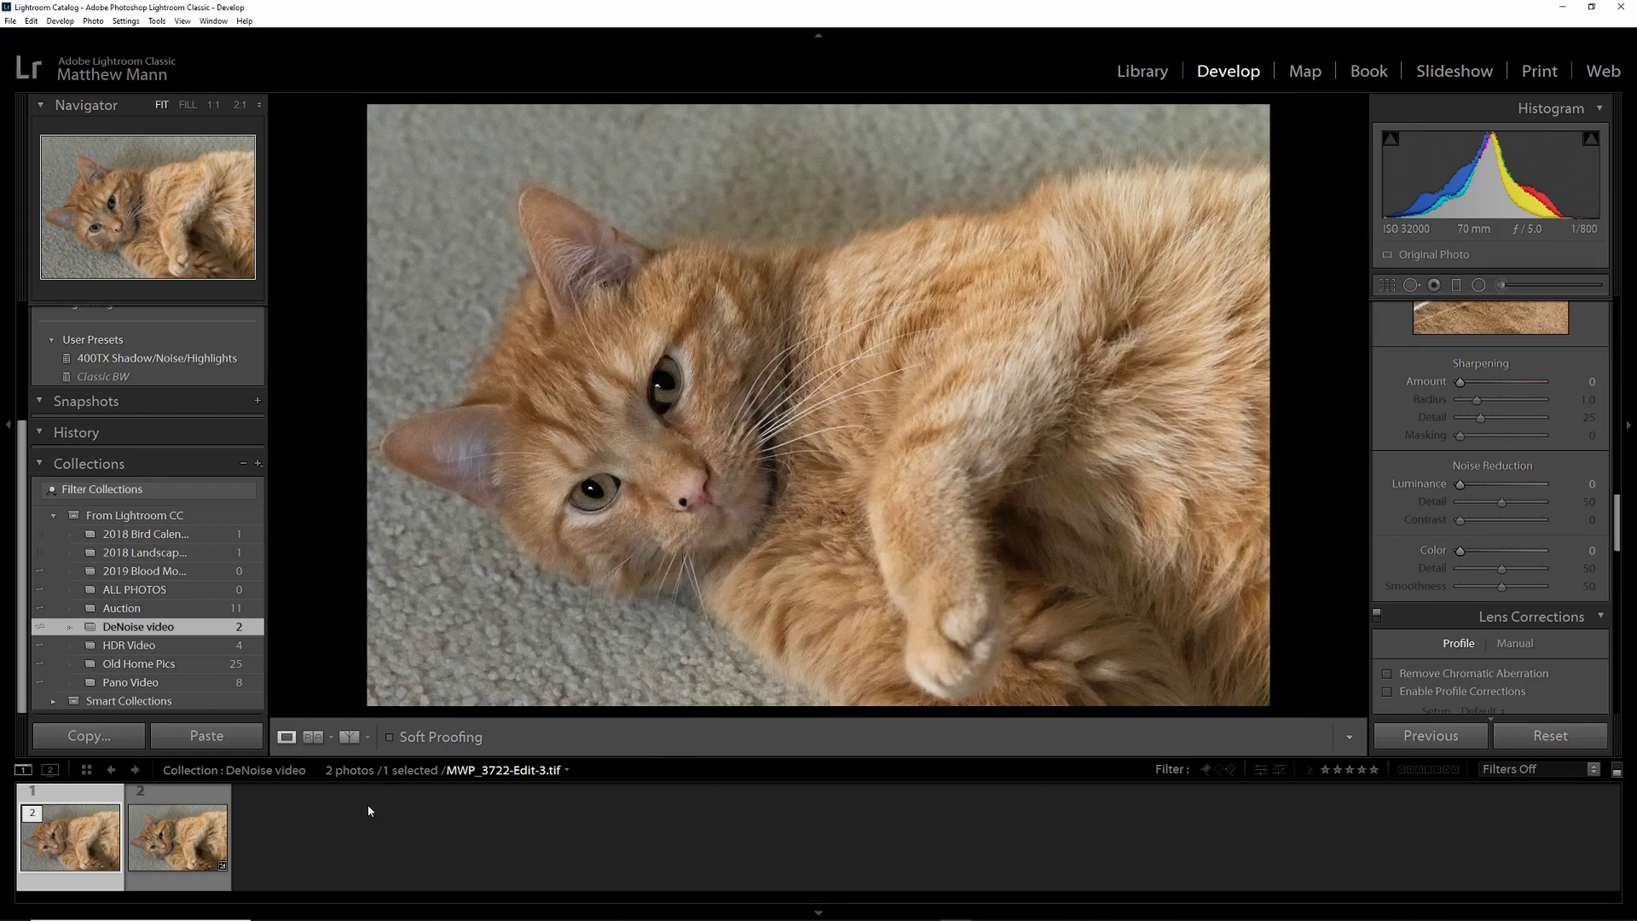
pyautogui.scroll(3, 1436, 505)
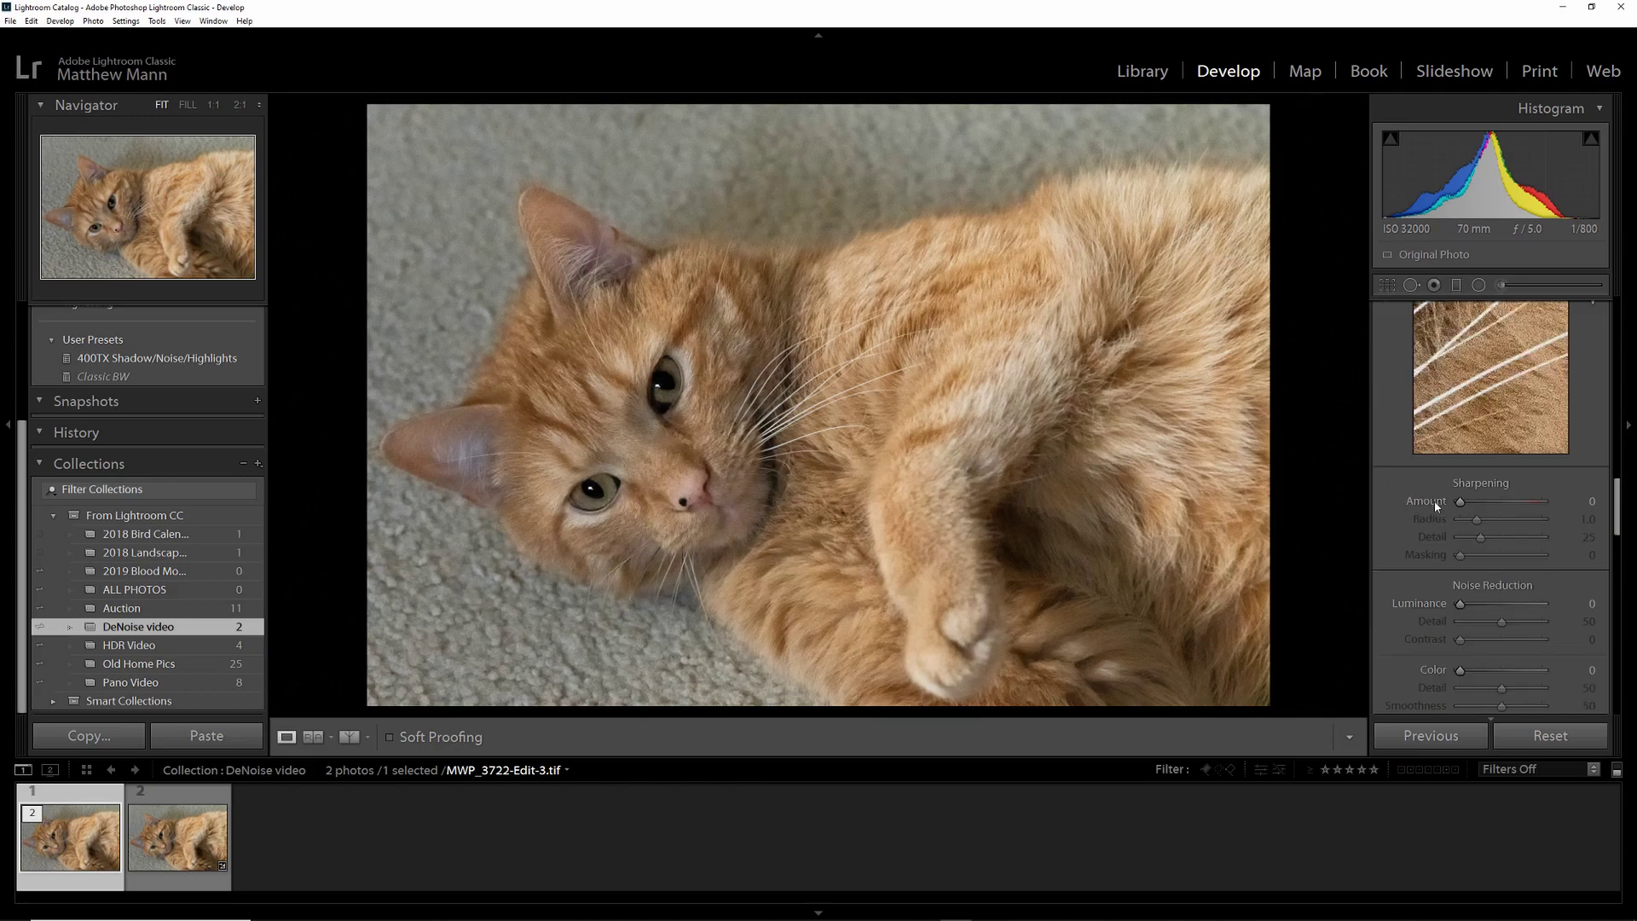
pyautogui.scroll(10, 1436, 505)
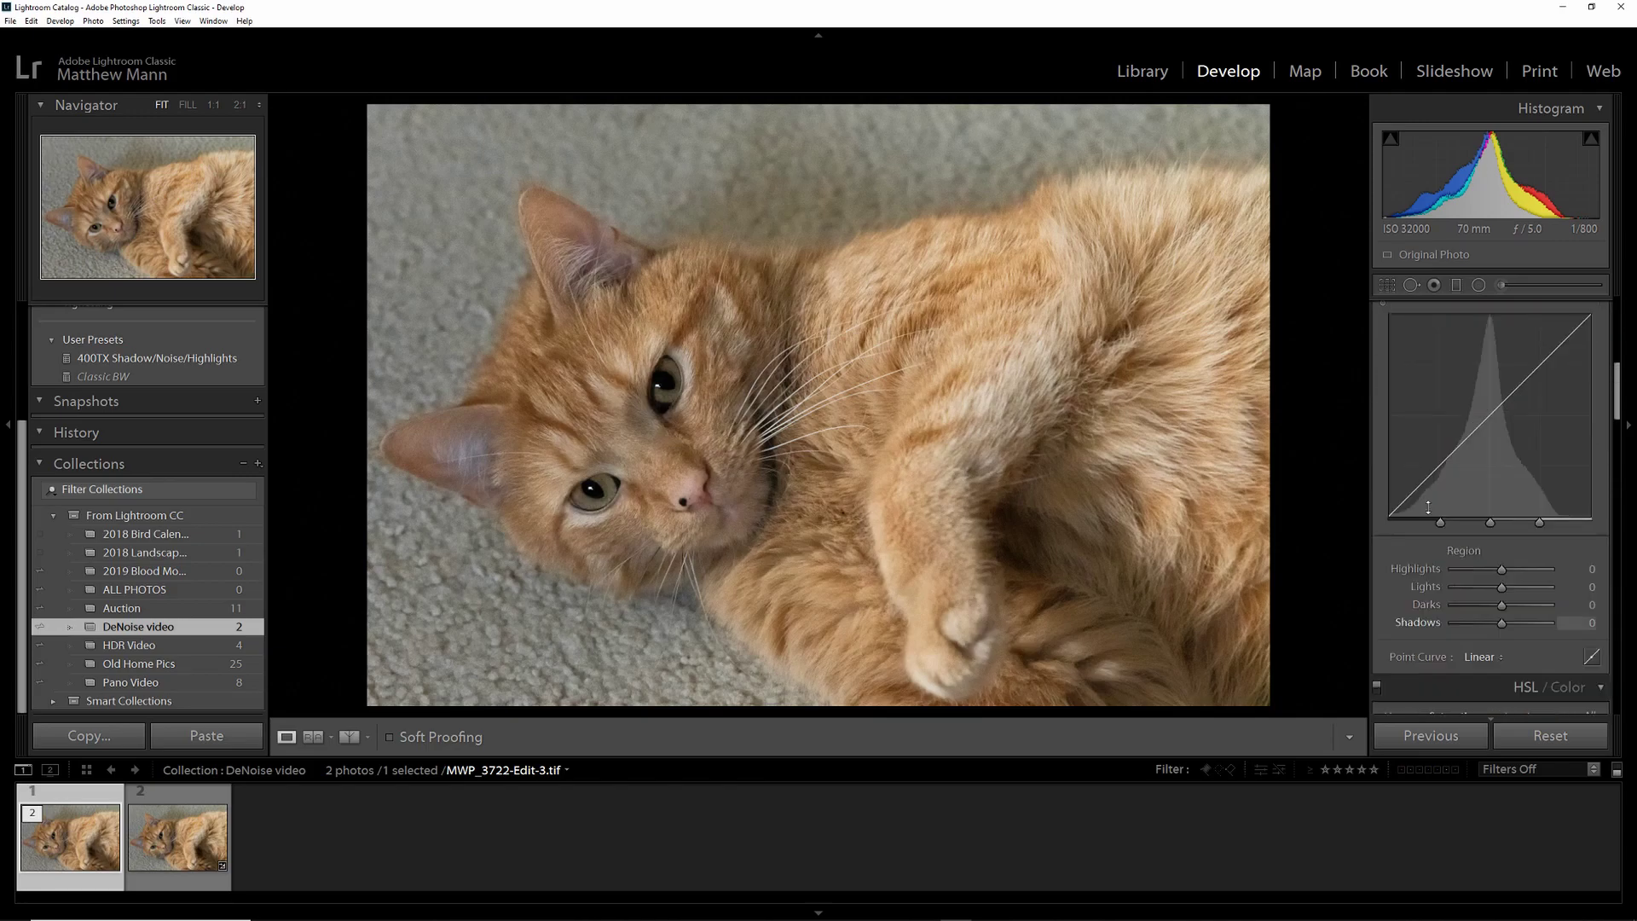
pyautogui.scroll(5, 1428, 509)
pyautogui.scroll(-3, 1428, 508)
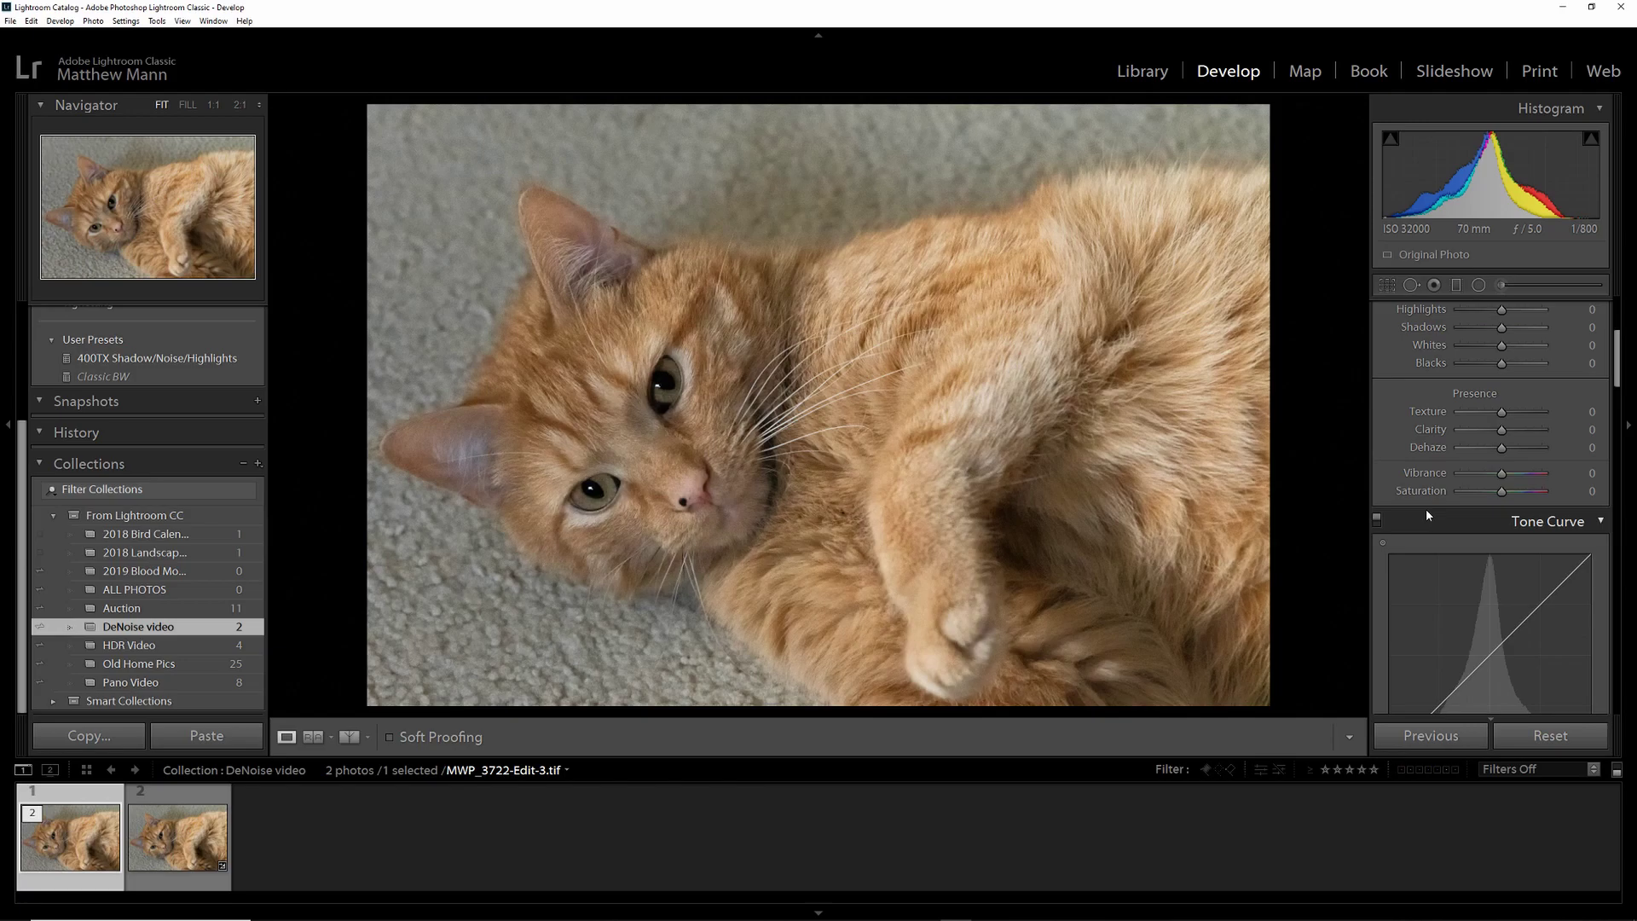
pyautogui.scroll(2, 1426, 516)
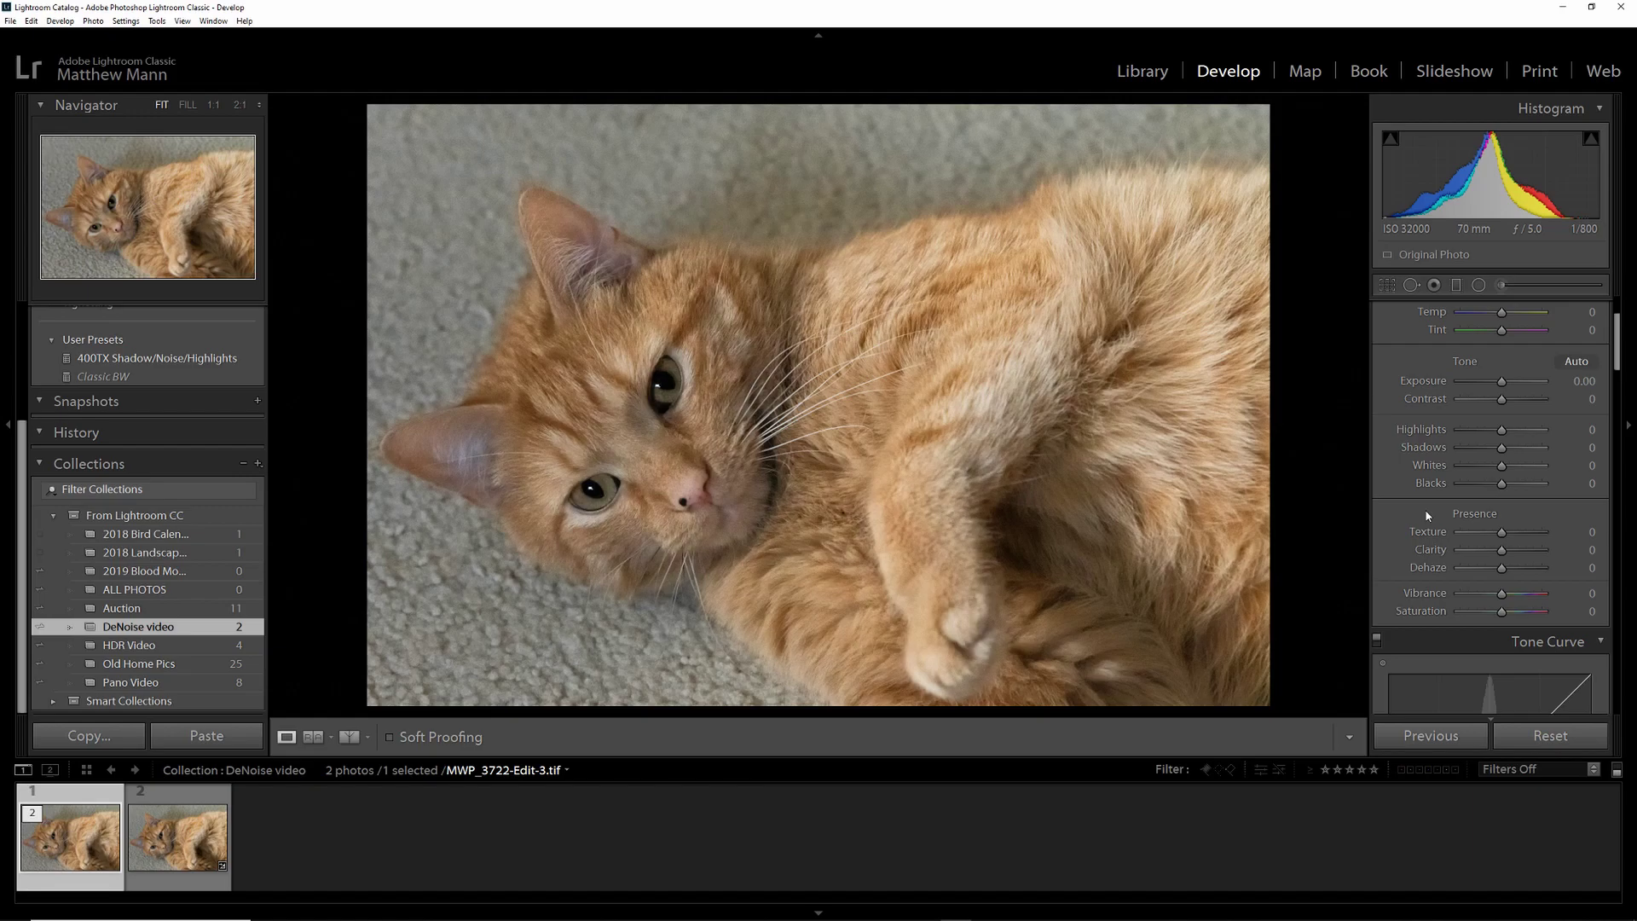